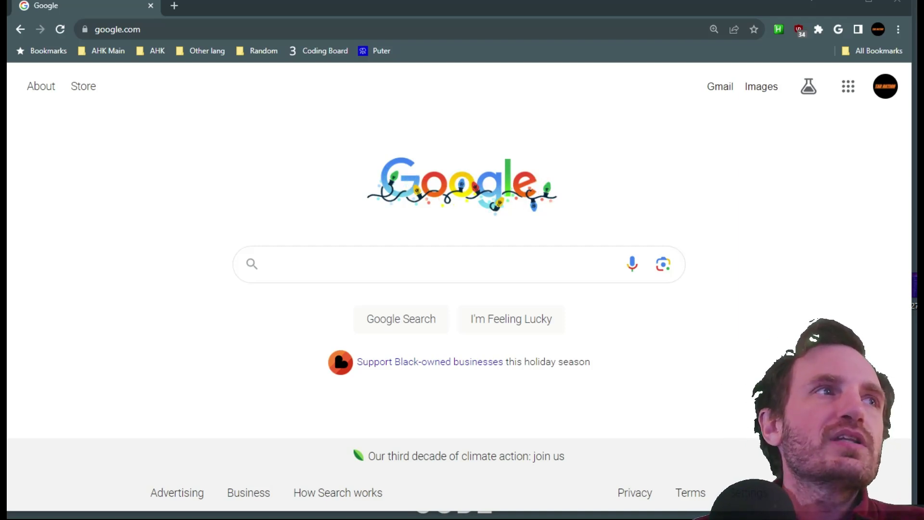
- Search Google for cannot read properties of undefined
click(343, 269)
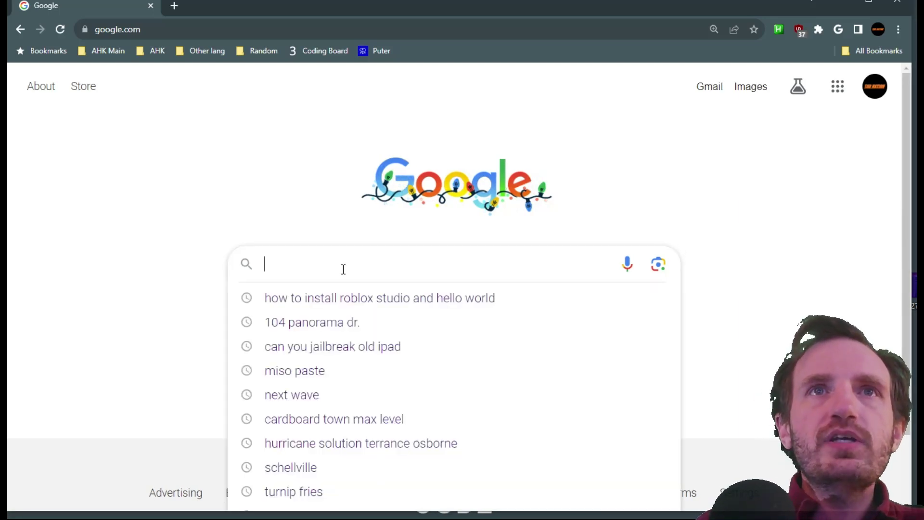
text(')
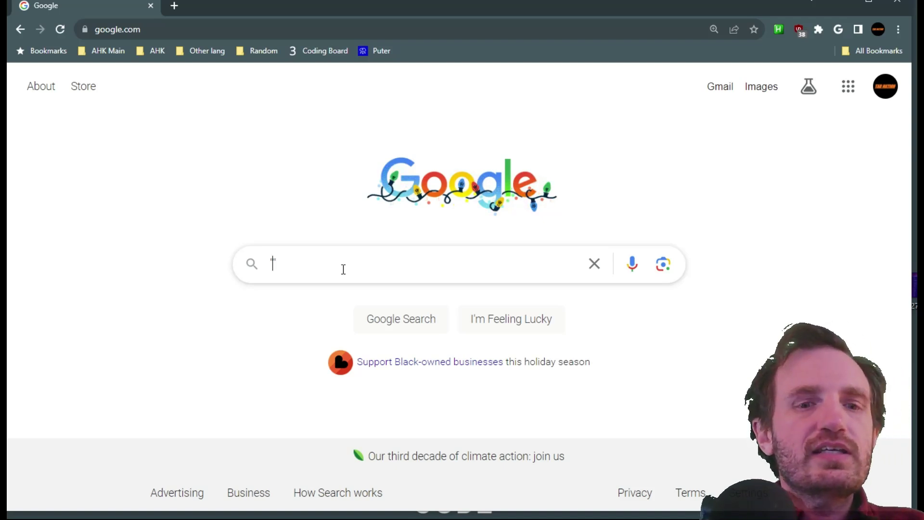
text(cannot)
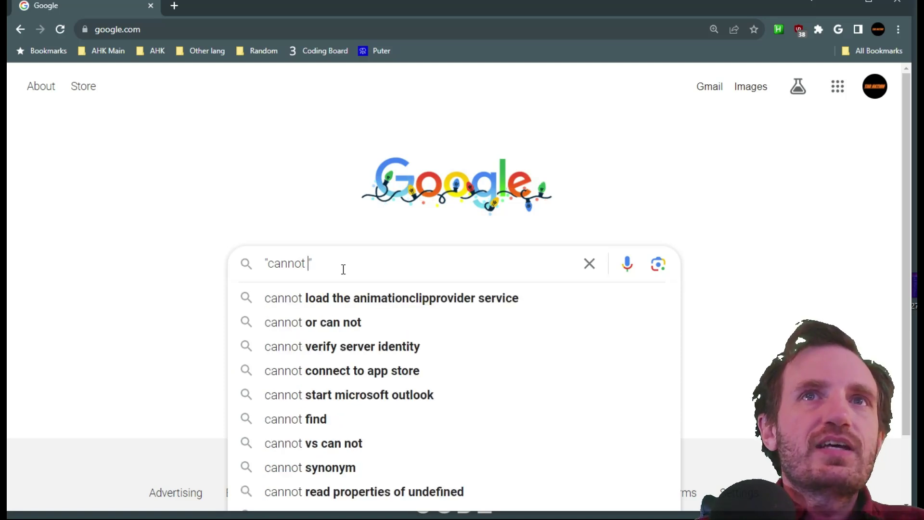
text( read)
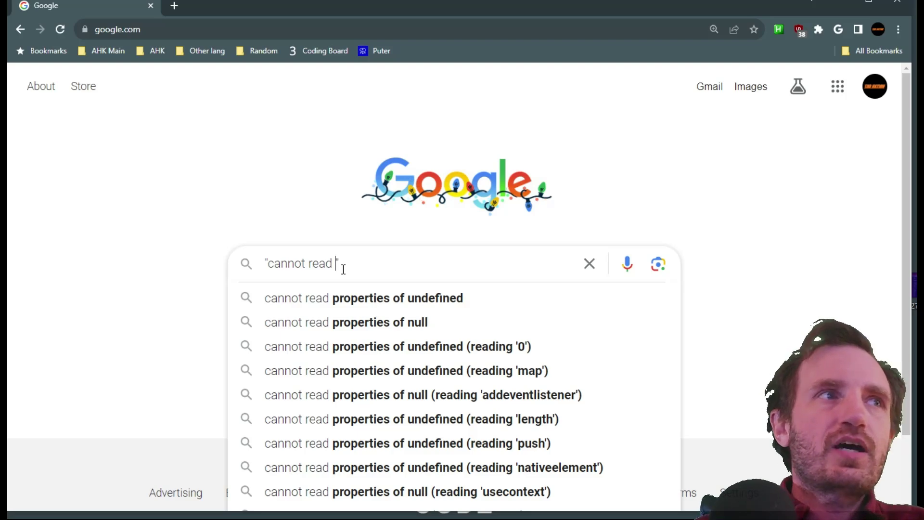
click(372, 298)
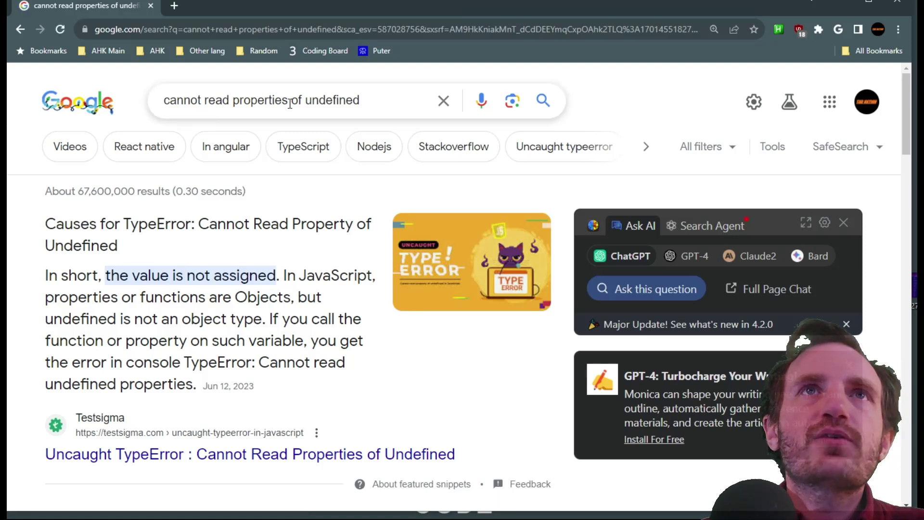
- Wrap the query in double quotes for an exact-phrase search, about 4,410,000 results
click(384, 99)
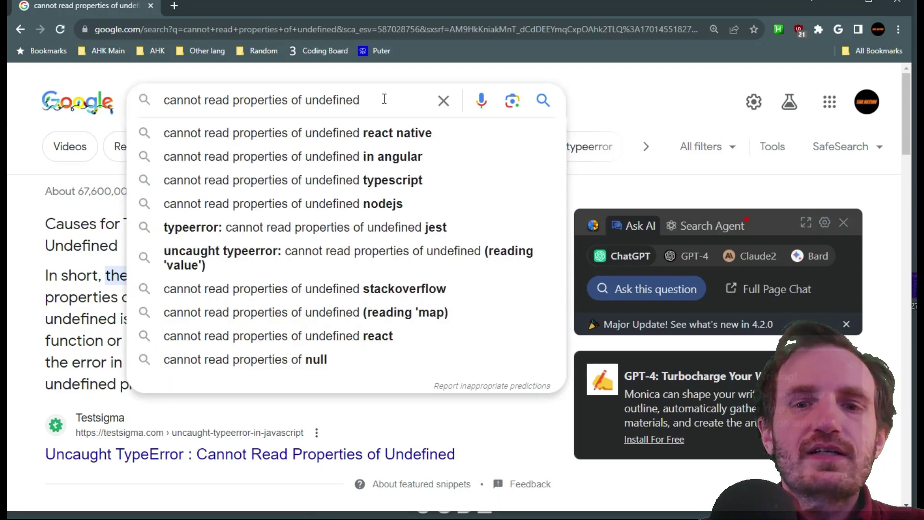
text(")
click(162, 101)
text(")
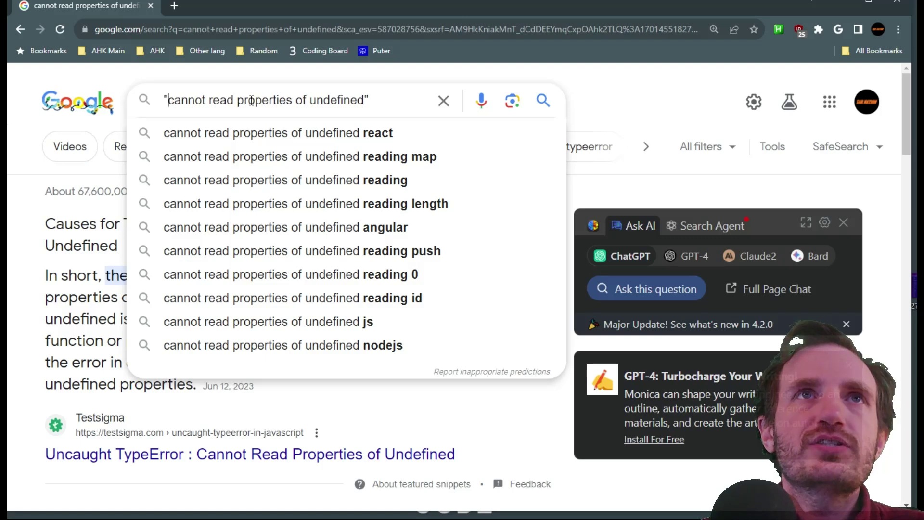
key(Return)
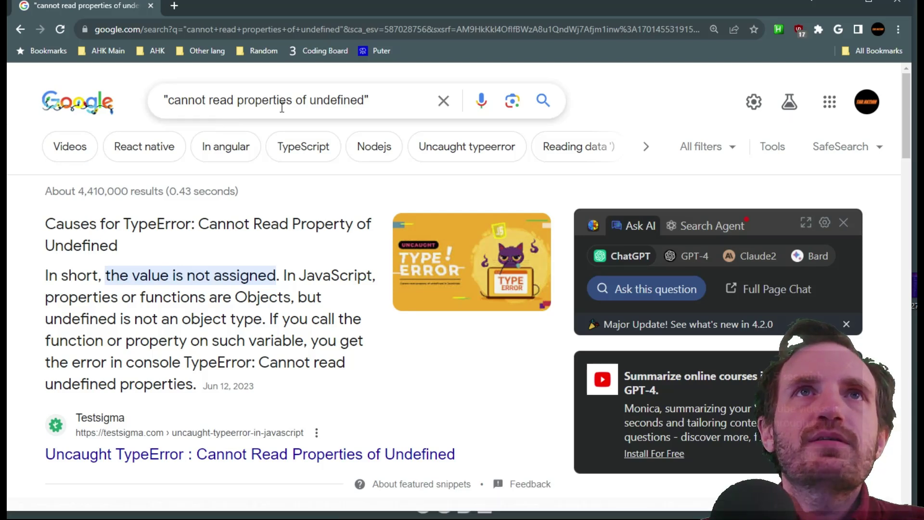
scroll(181, 380, down, 5)
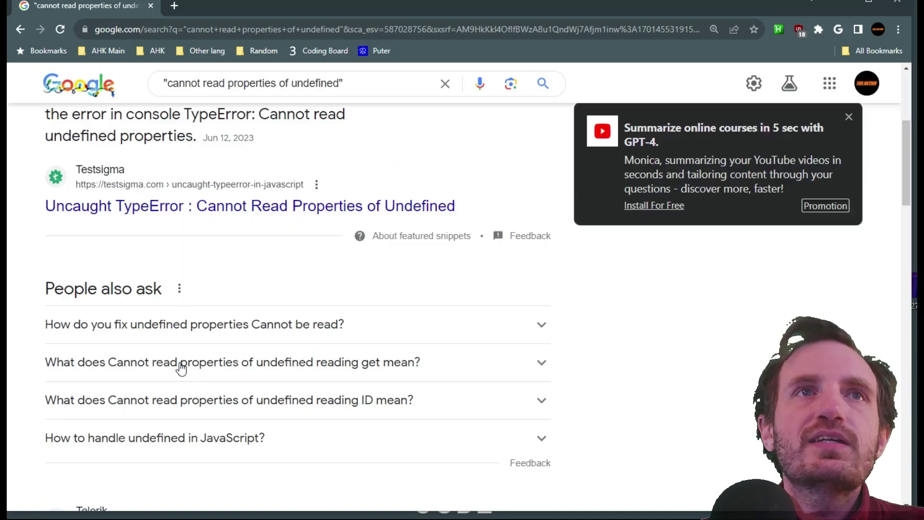
scroll(161, 343, down, 5)
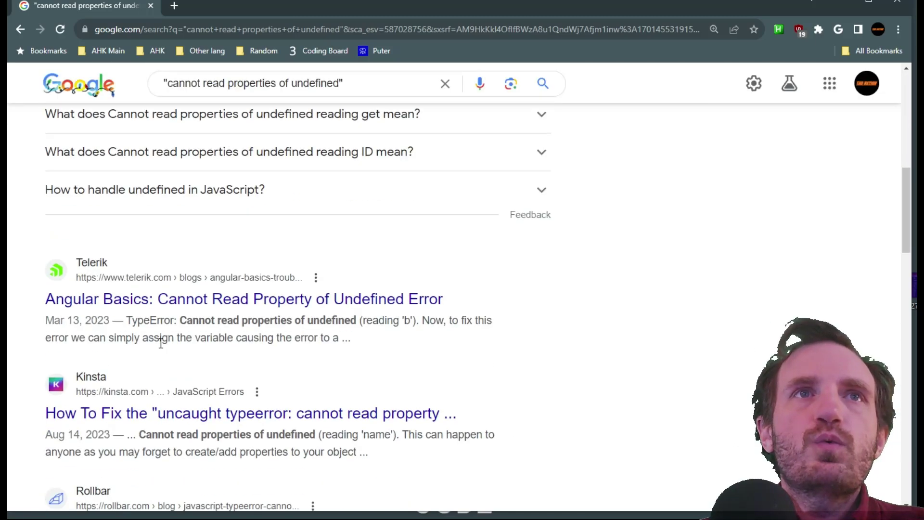
scroll(169, 346, up, 10)
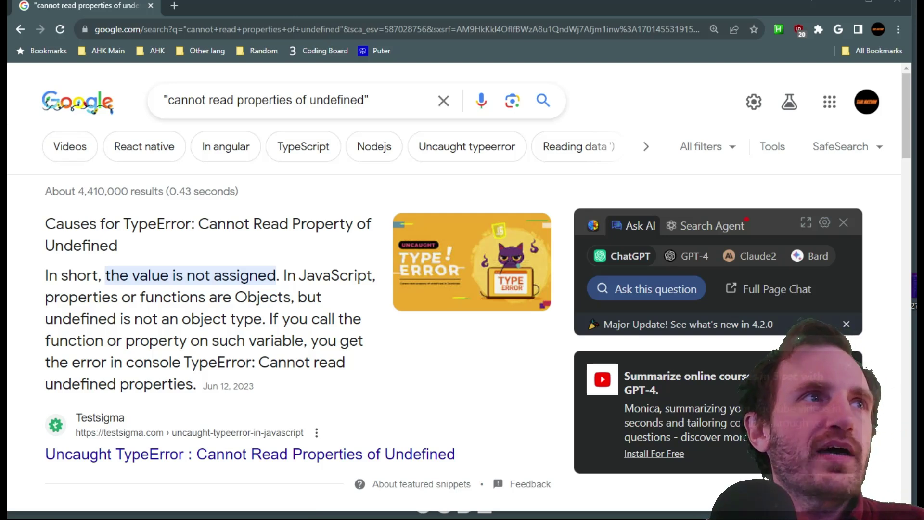
- Replace the query with site:freecodecamp.org react, yielding about 37,800 freecodecamp.org results
drag(368, 99, 164, 100)
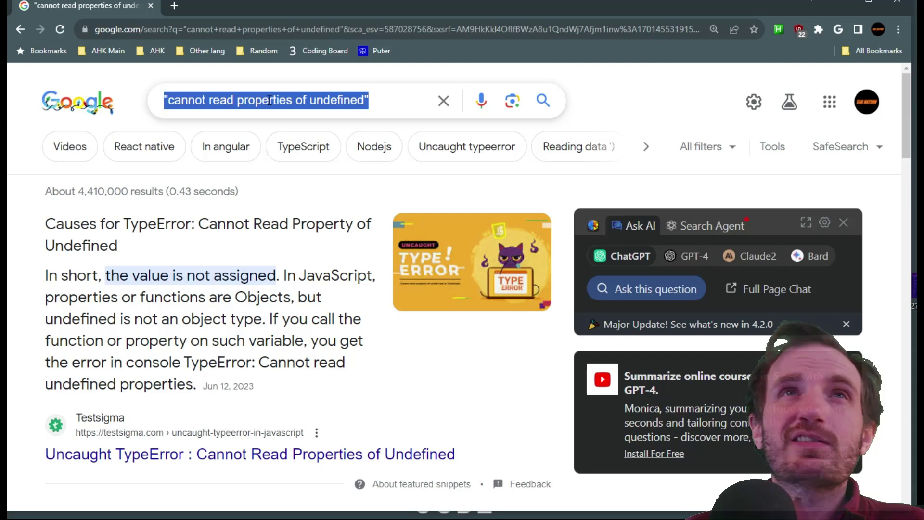
text(site:freecodecamp.org react)
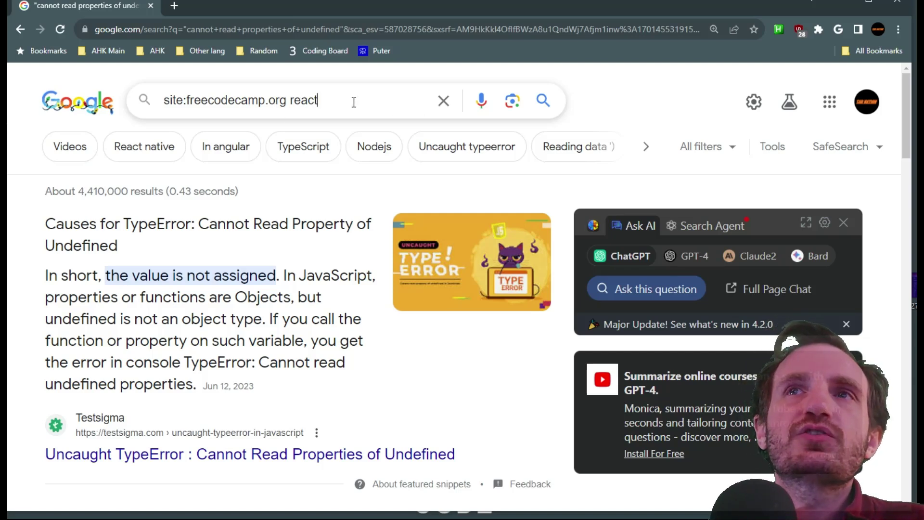
key(Return)
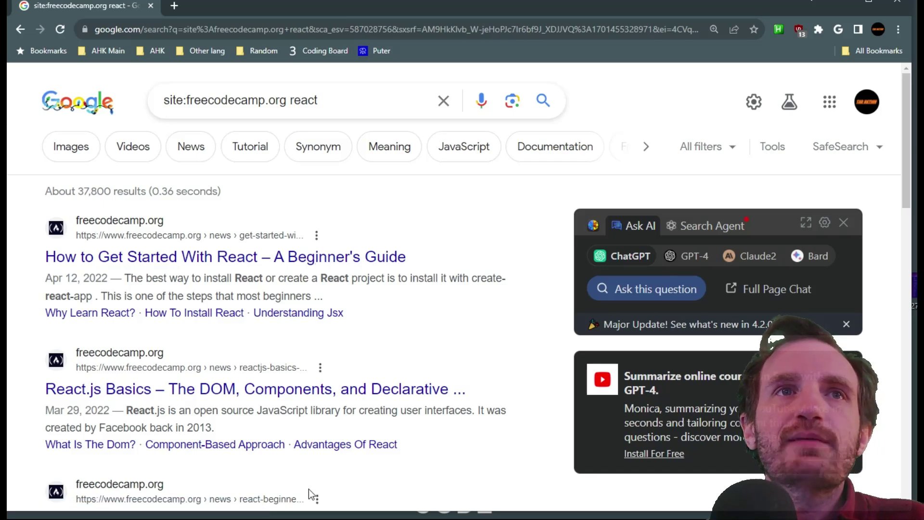
scroll(187, 375, down, 3)
scroll(186, 375, down, 4)
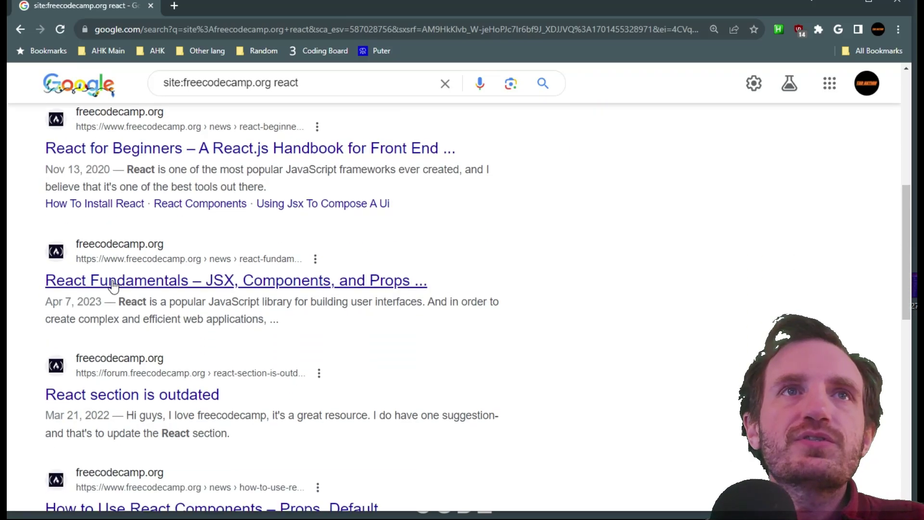
scroll(169, 304, up, 10)
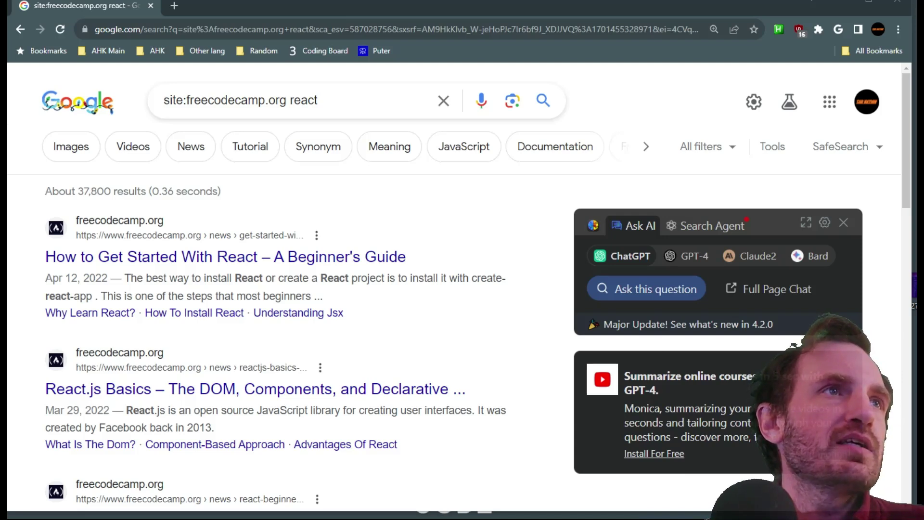
drag(337, 99, 154, 100)
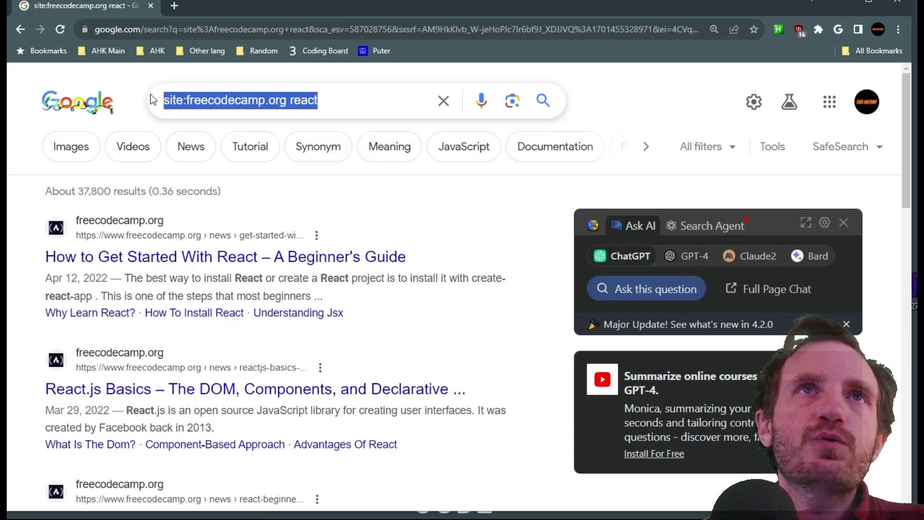
text(how to write components in React -class)
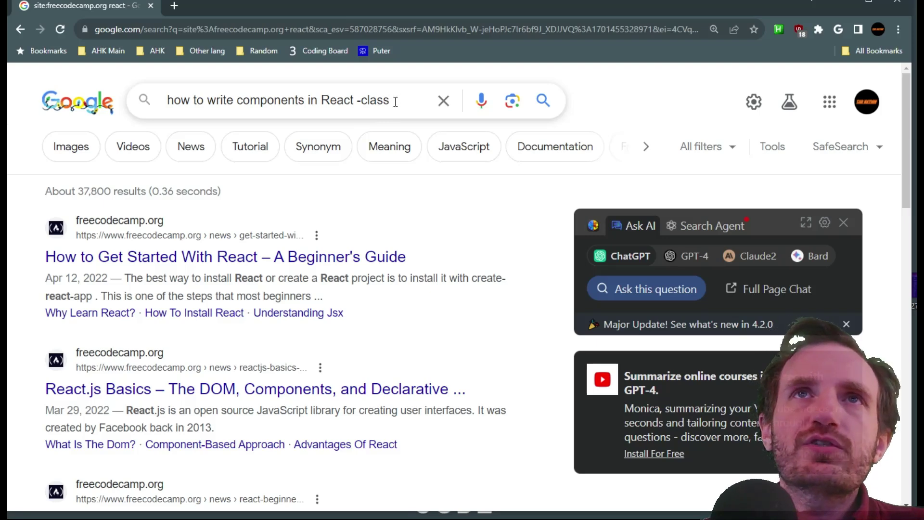
key(Return)
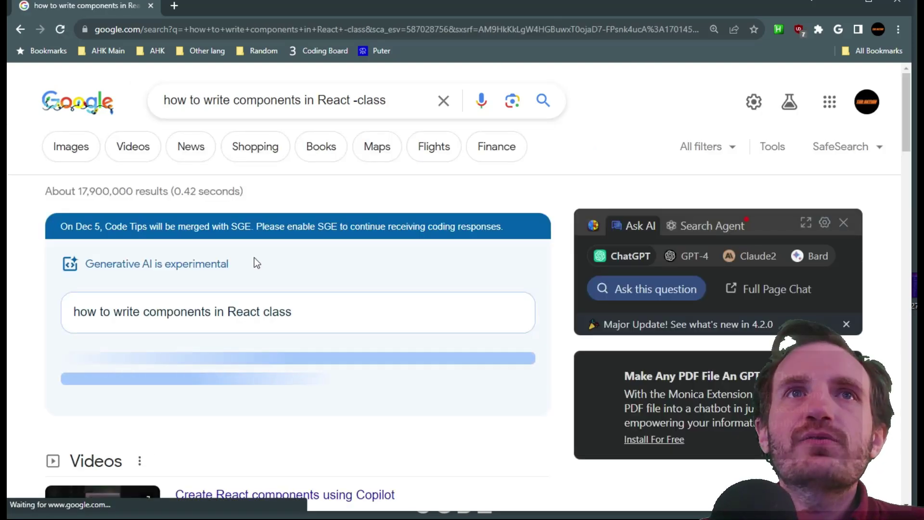
scroll(219, 262, down, 6)
scroll(226, 264, up, 4)
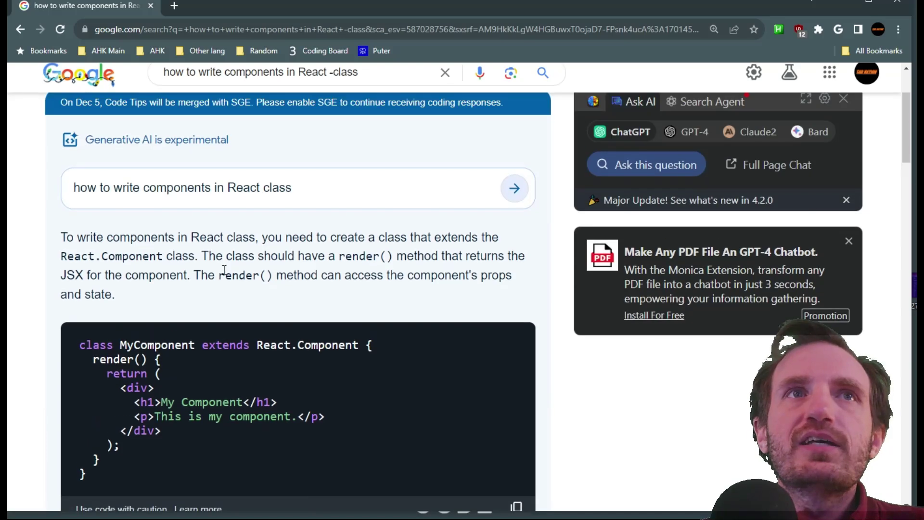
scroll(230, 268, up, 2)
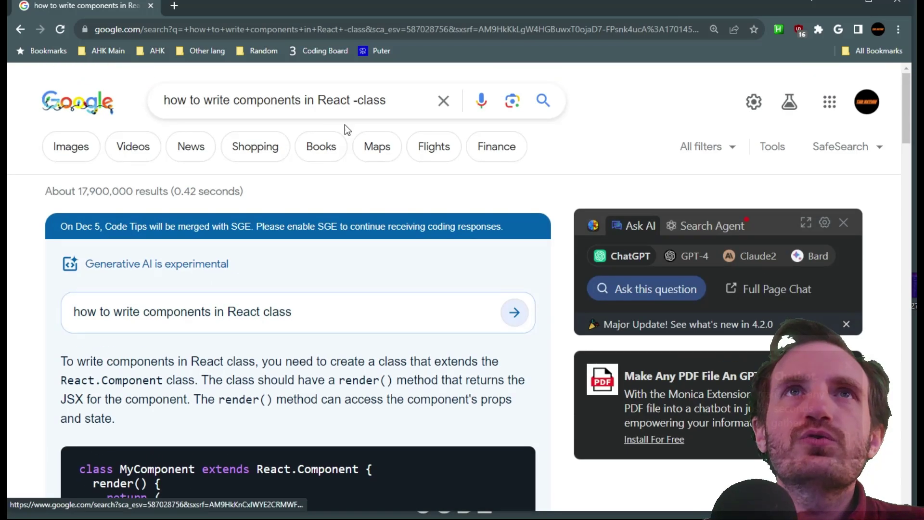
double_click(360, 100)
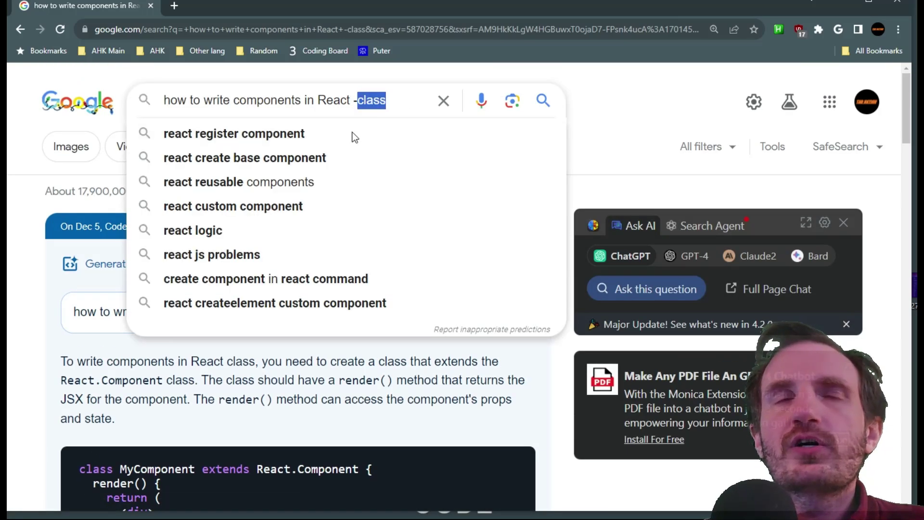
scroll(231, 301, down, 4)
click(95, 216)
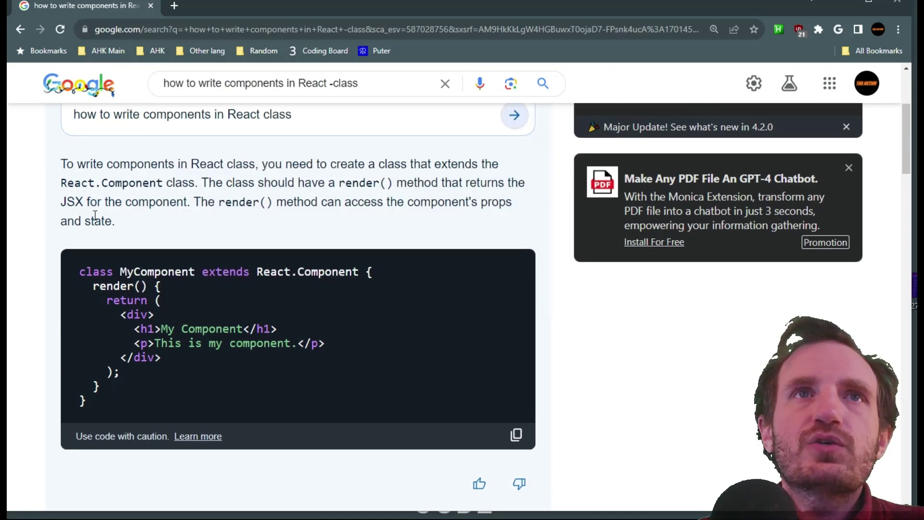
scroll(250, 345, down, 7)
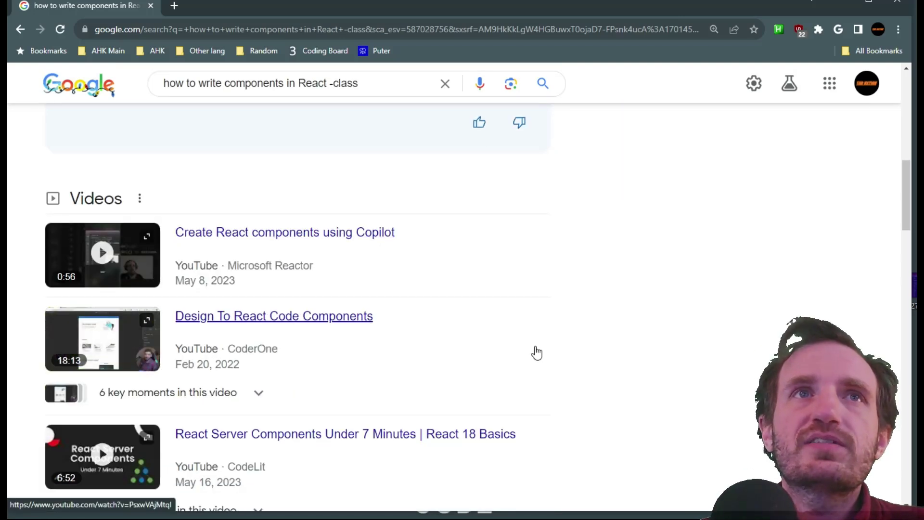
scroll(537, 353, up, 7)
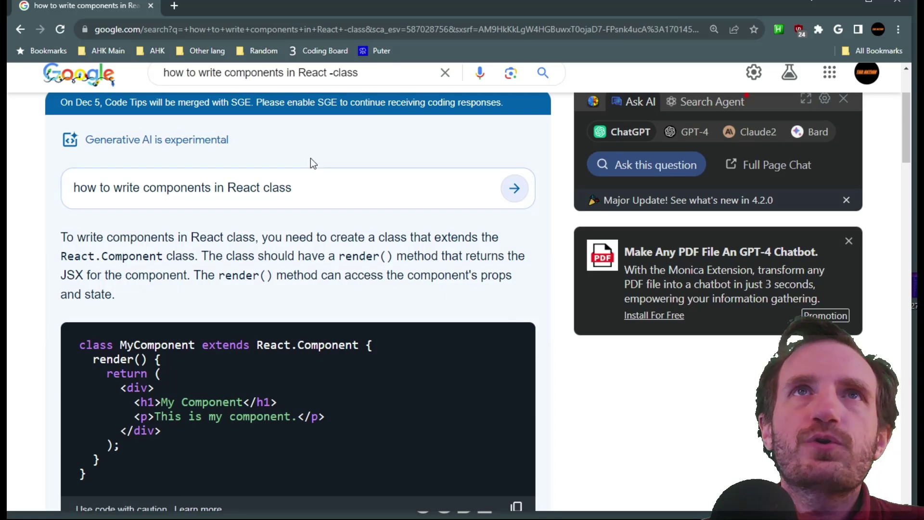
scroll(310, 159, up, 3)
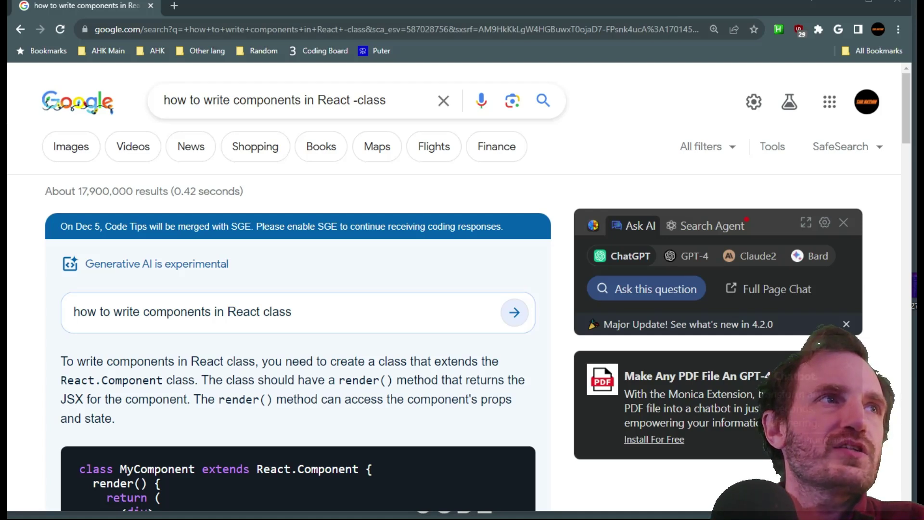
- Search funny cat imagesize:500x600, fixing the imafesize typo, for about 8 results
triple_click(406, 101)
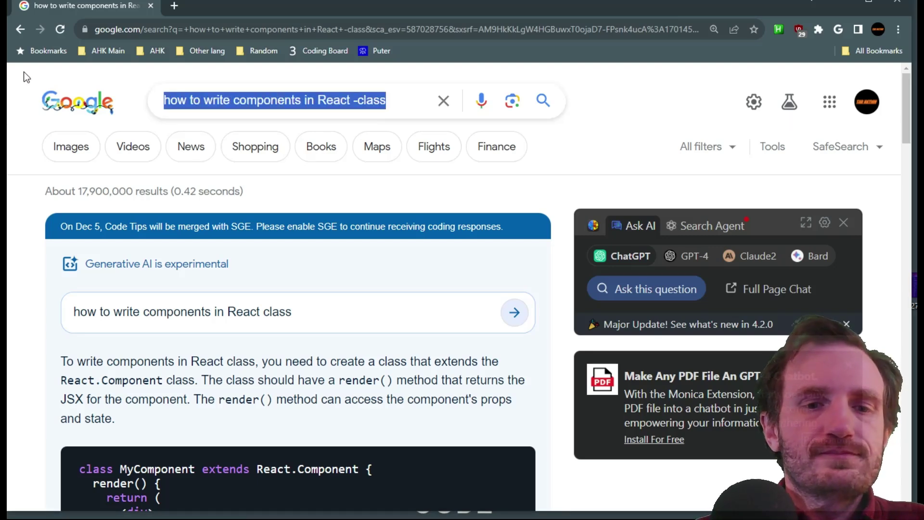
text(funny cat)
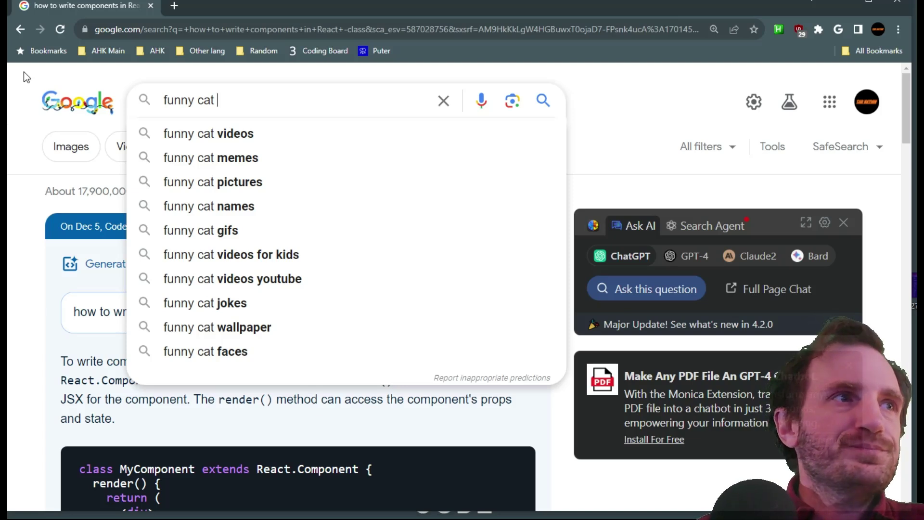
text( ima)
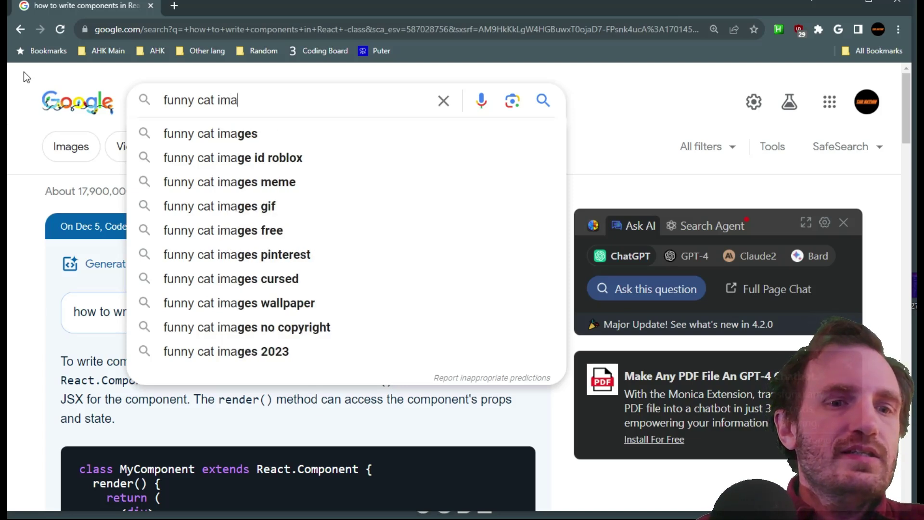
text(fesize)
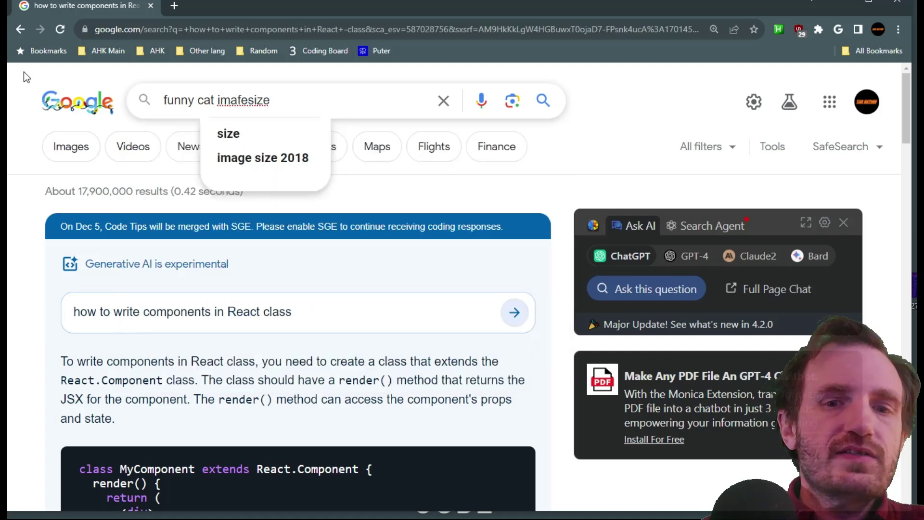
text(:)
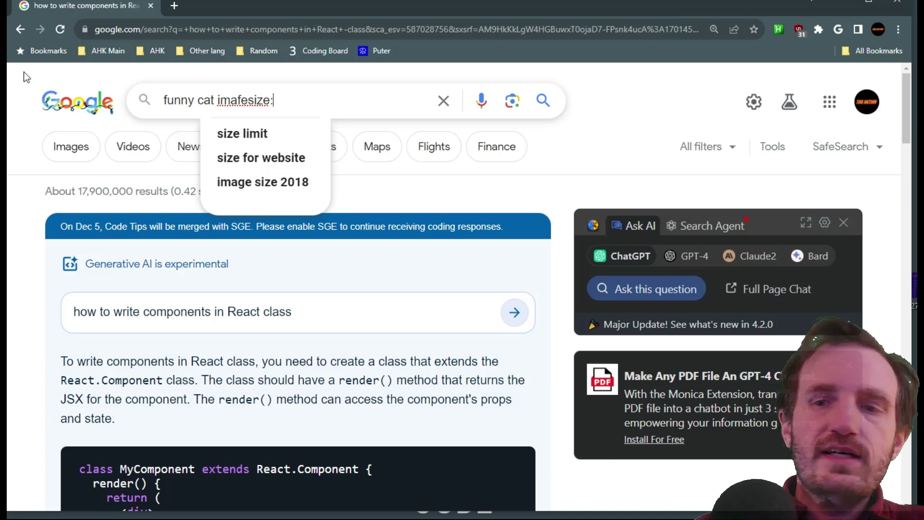
text(5)
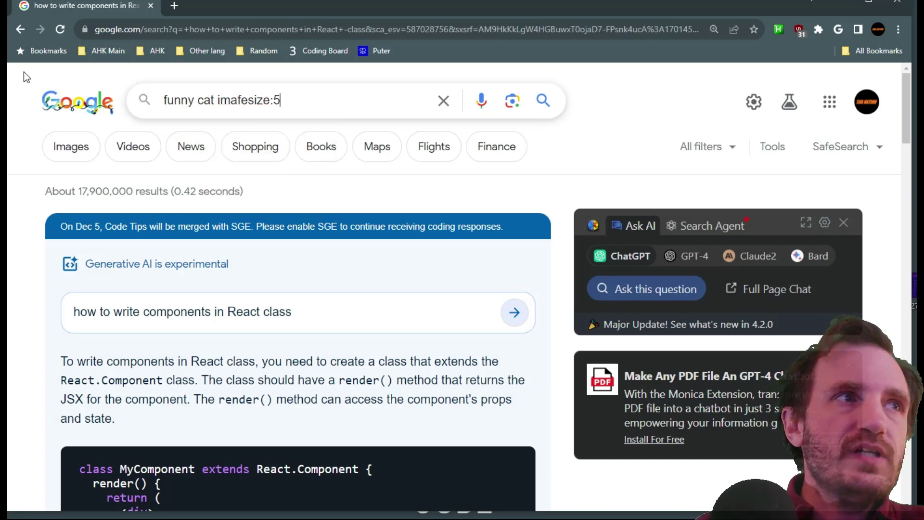
text(00x600)
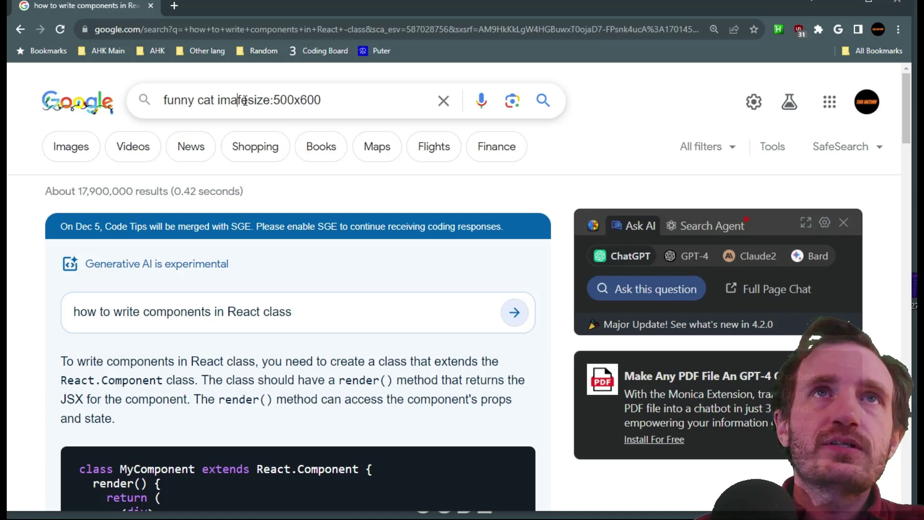
key(Delete)
text(g)
click(350, 99)
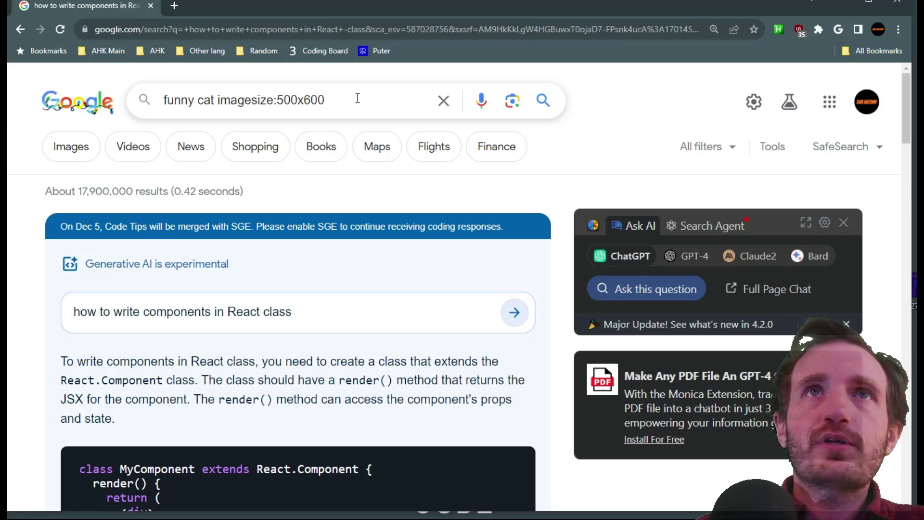
key(Return)
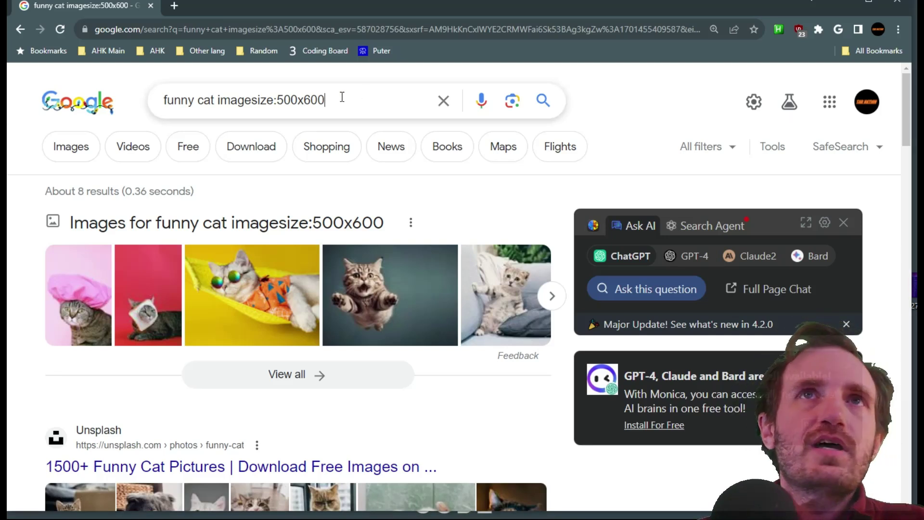
- Search reactjs tutorial filetype:pdf and browse the roughly 35,600 PDF results
drag(340, 96, 11, 72)
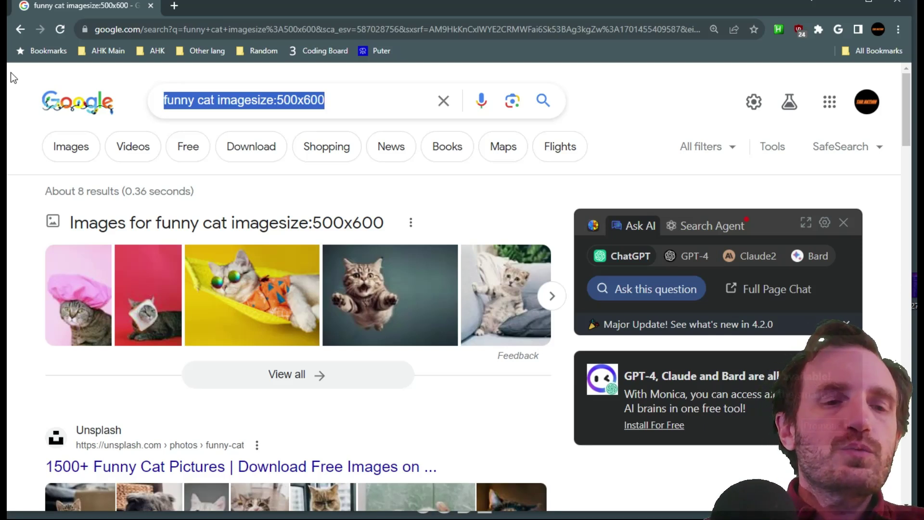
text(react)
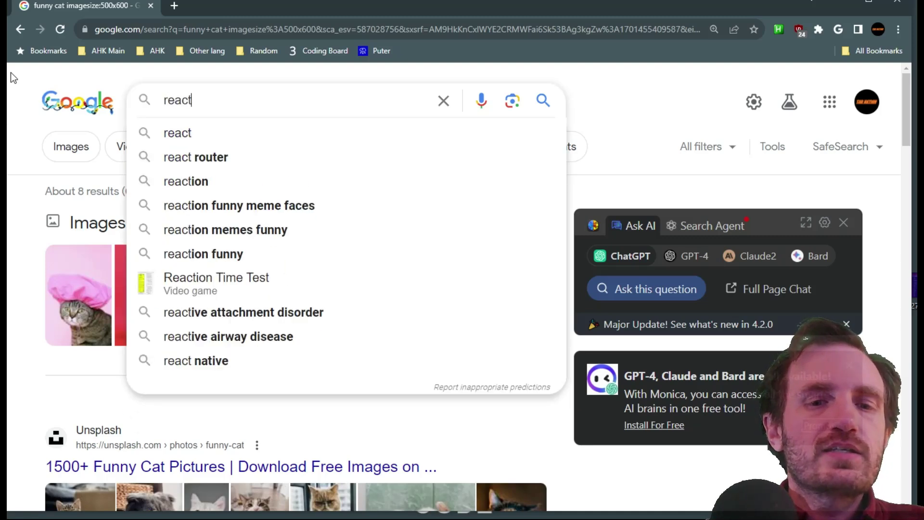
text(js)
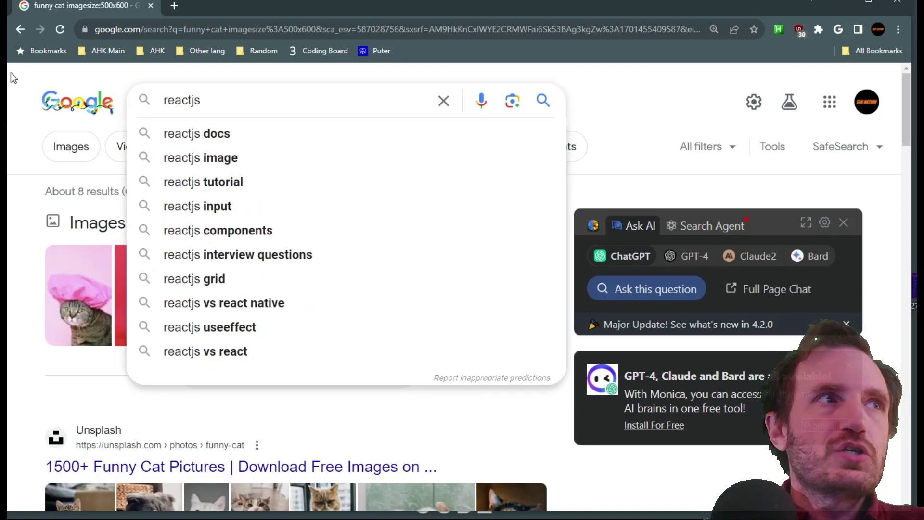
text( tutor)
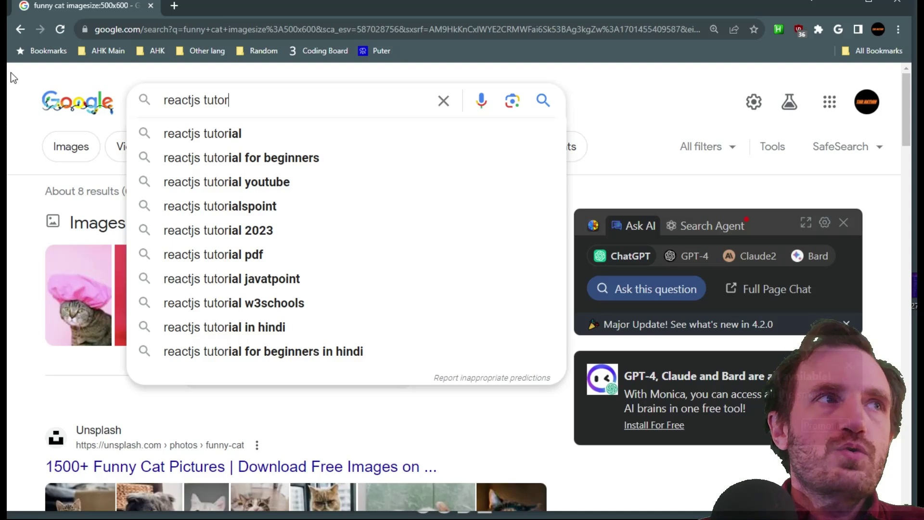
text(ial file)
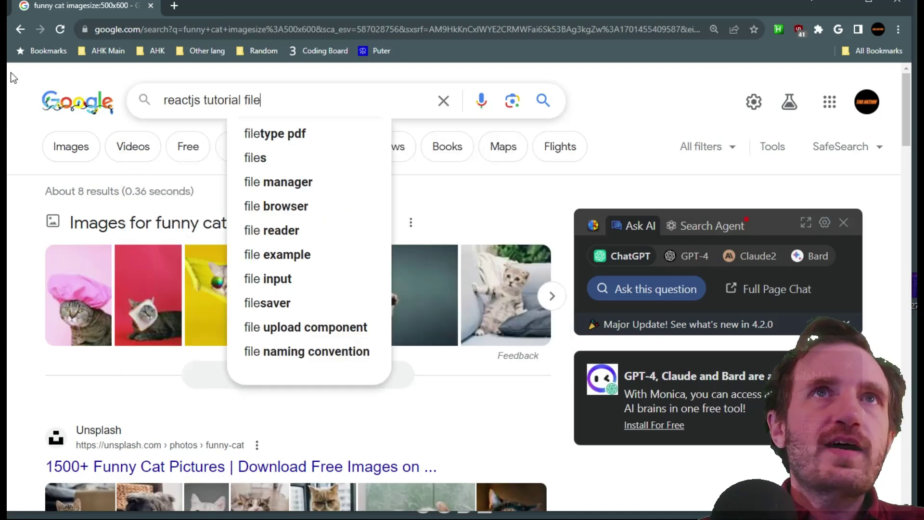
text(type)
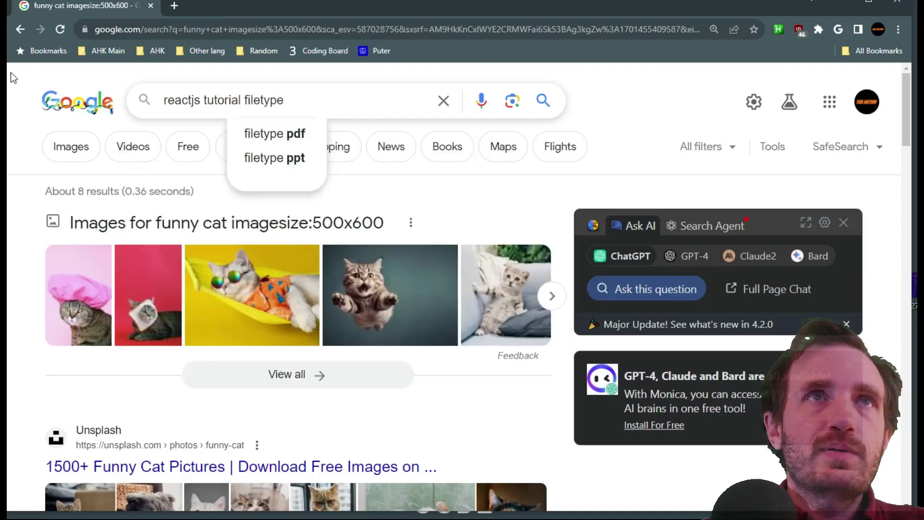
text(:)
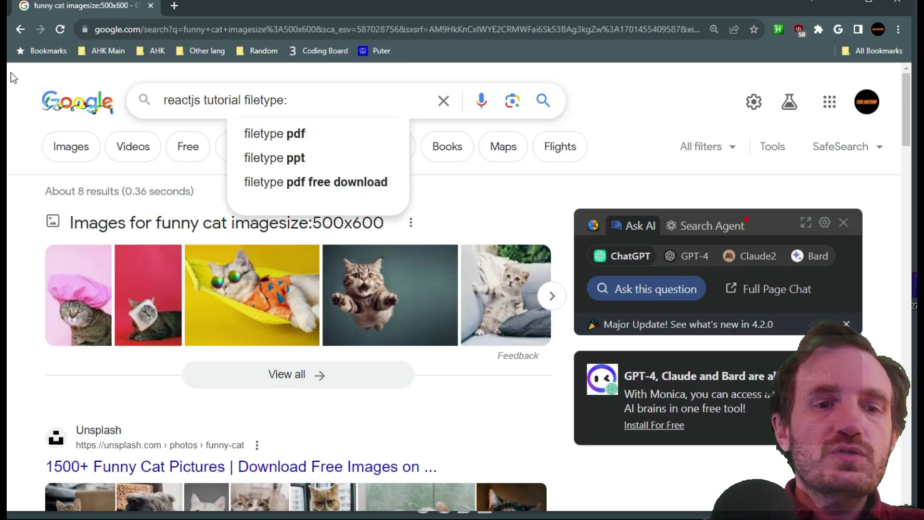
text(pdf)
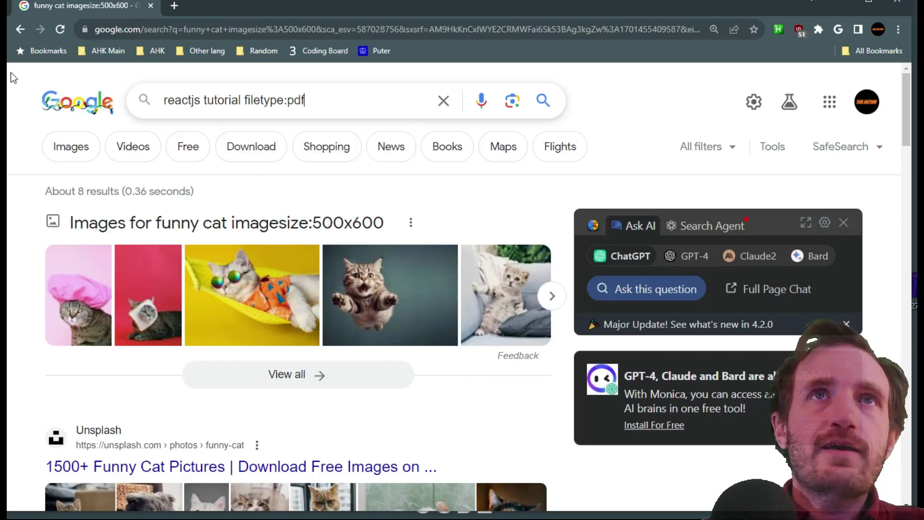
key(Return)
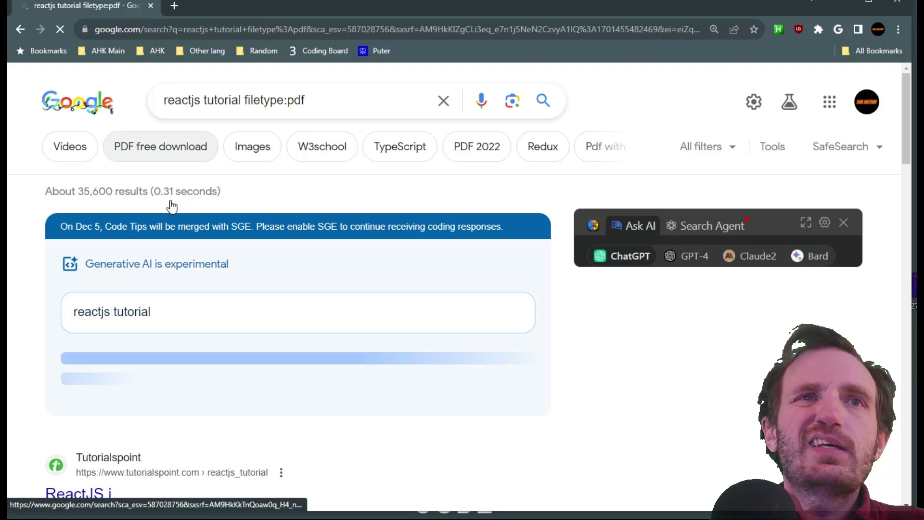
scroll(157, 226, down, 5)
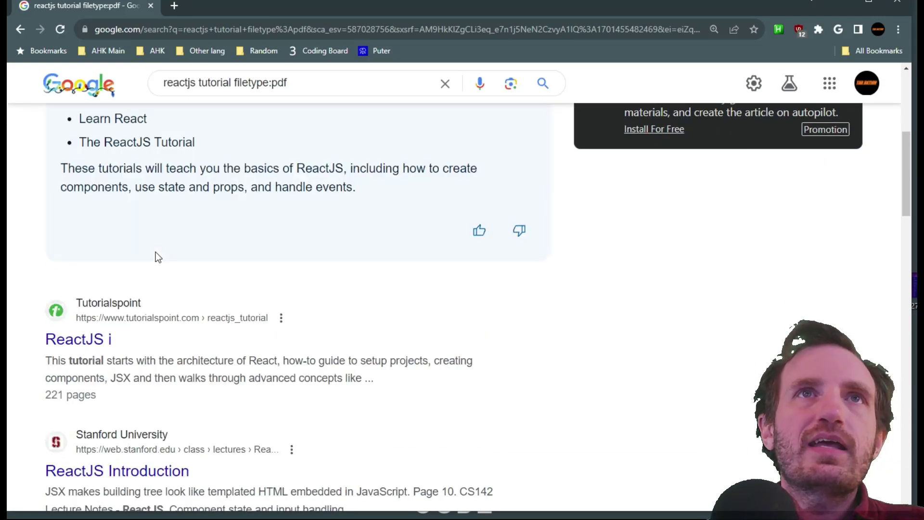
scroll(155, 252, down, 3)
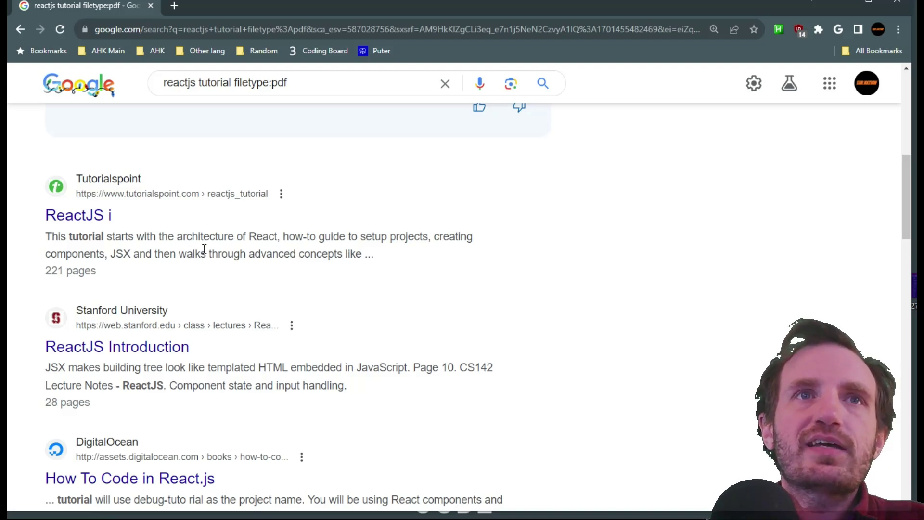
scroll(207, 251, down, 3)
scroll(211, 260, down, 1)
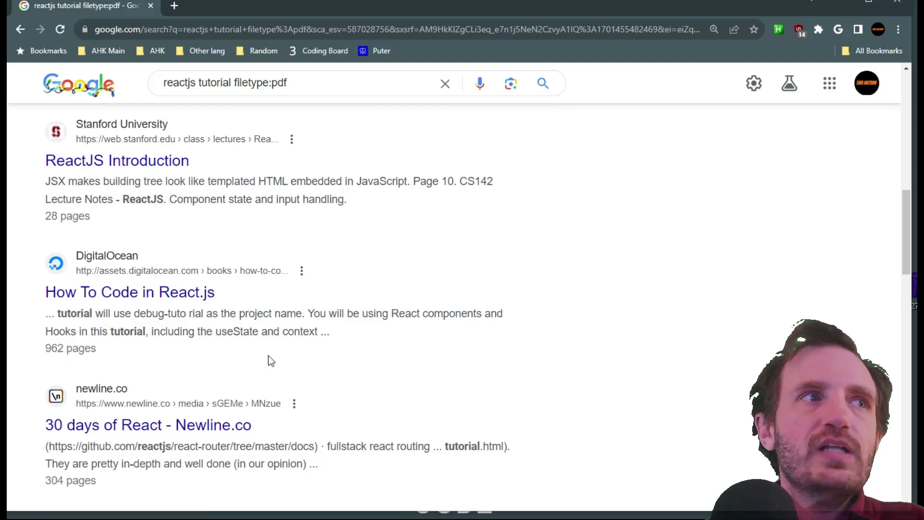
scroll(273, 356, up, 8)
scroll(276, 349, down, 4)
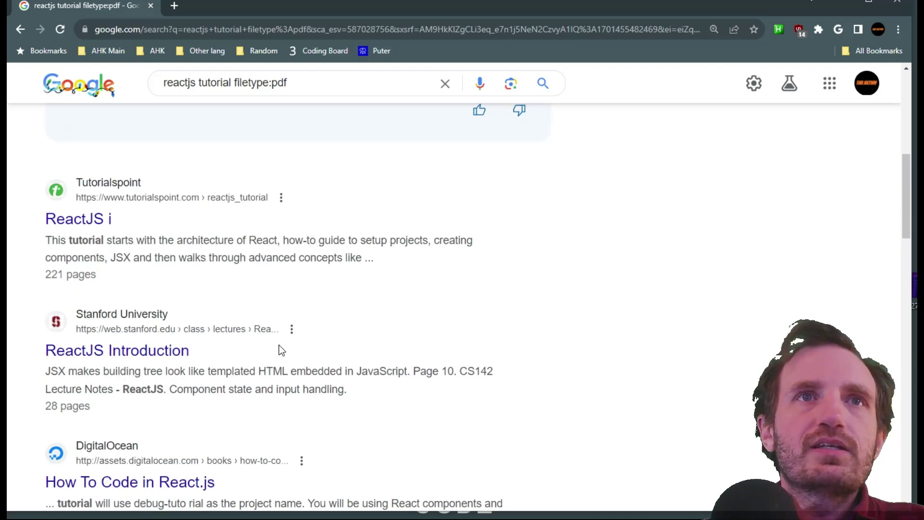
scroll(258, 335, down, 12)
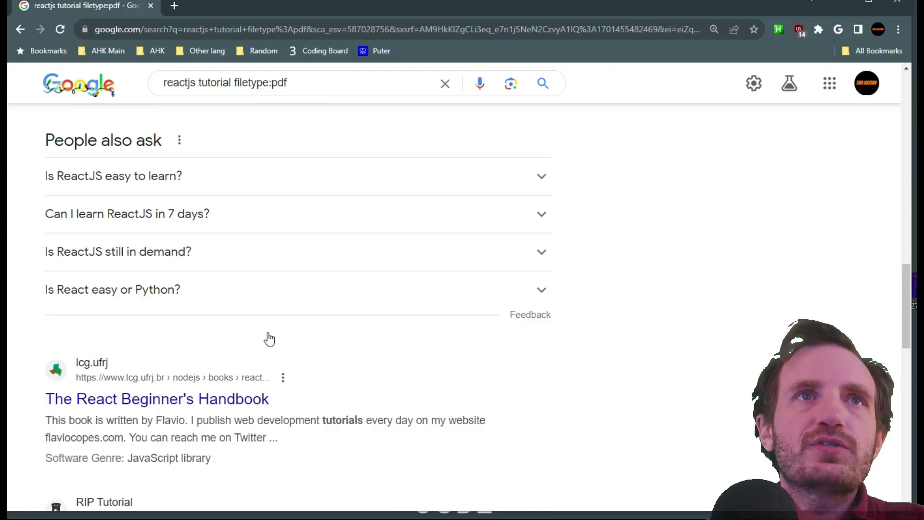
scroll(273, 351, up, 15)
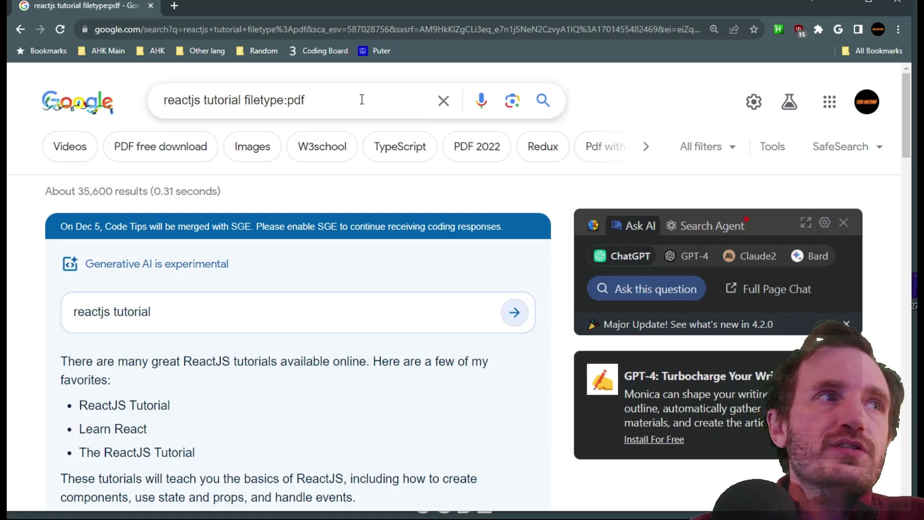
- Search the * of autohotkey and scan results led by the AutoHotkey site and Wikipedia
drag(368, 101, 100, 79)
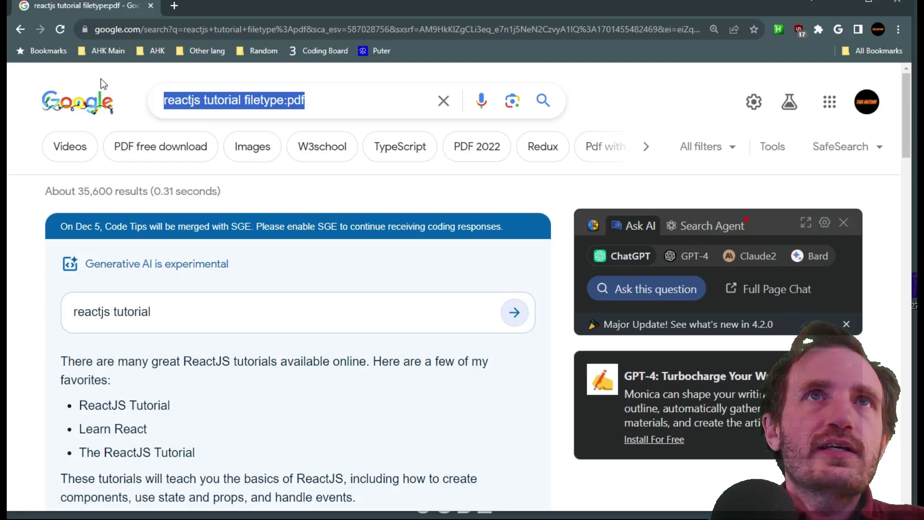
text(the )
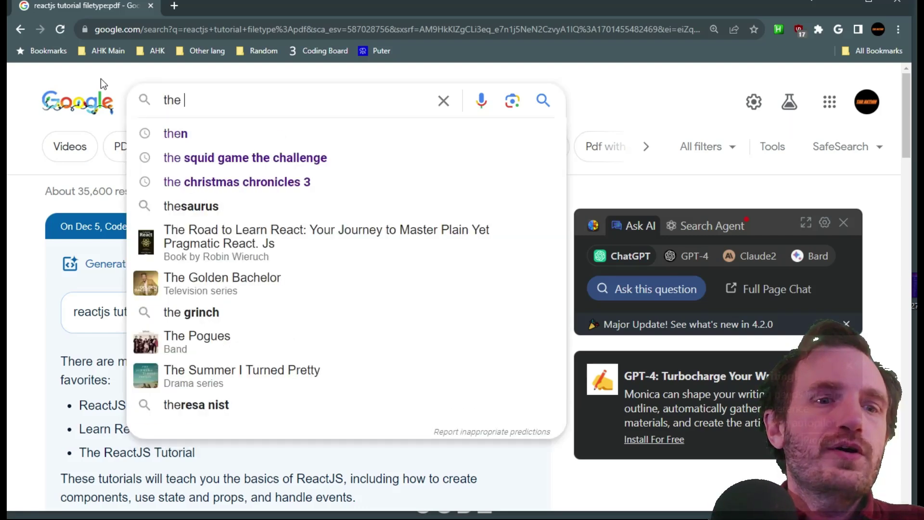
text(*)
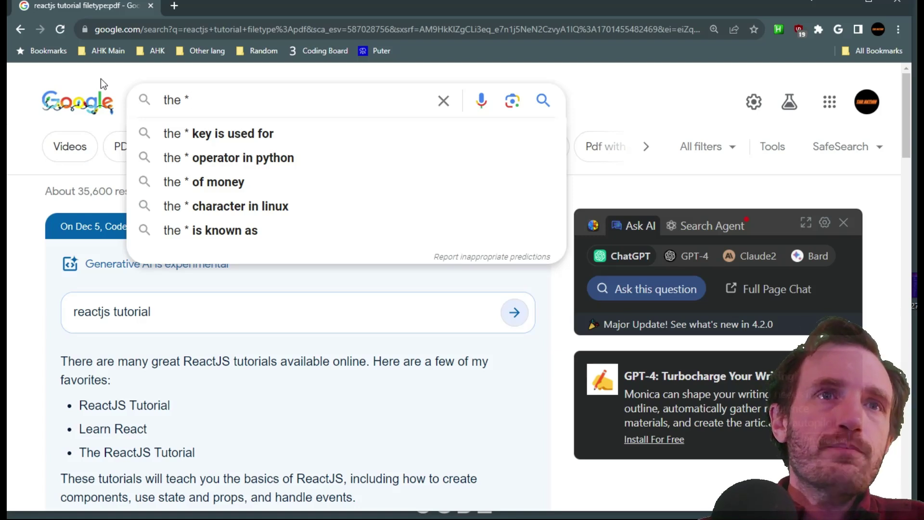
text(of)
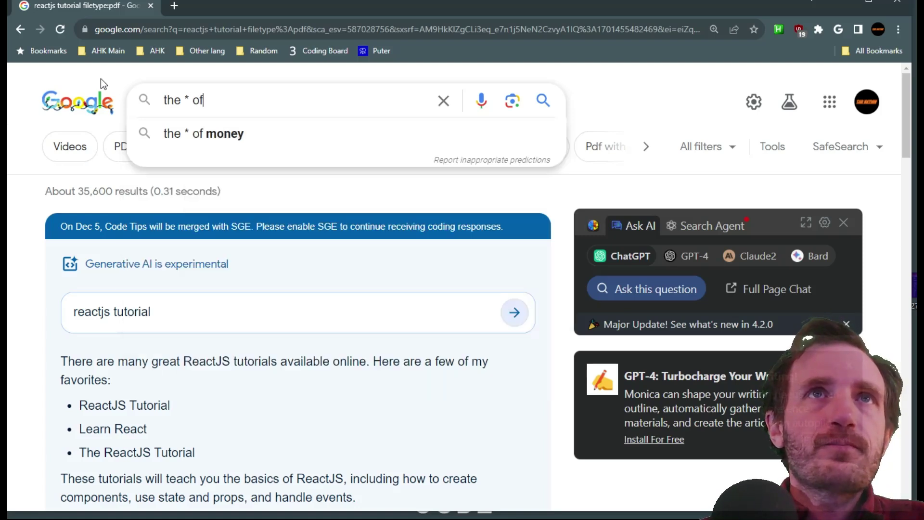
text( autohotkey)
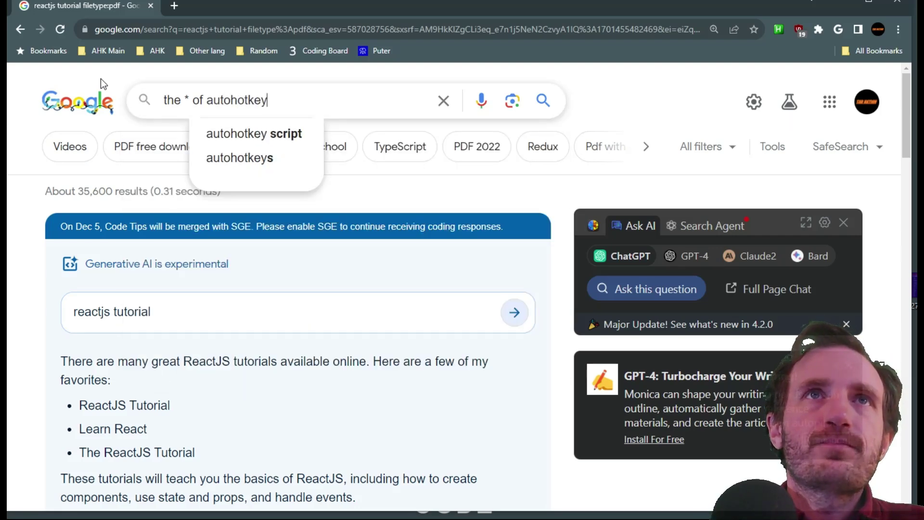
key(Return)
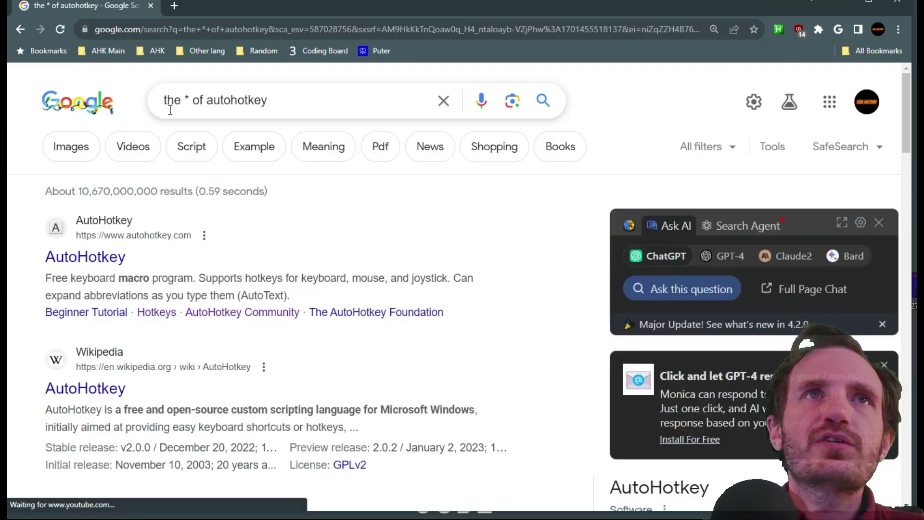
scroll(192, 212, down, 5)
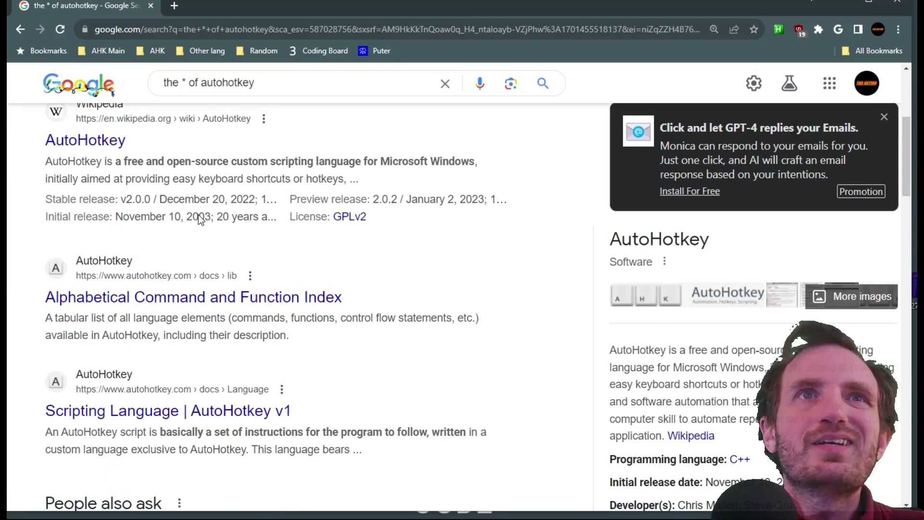
scroll(183, 335, down, 3)
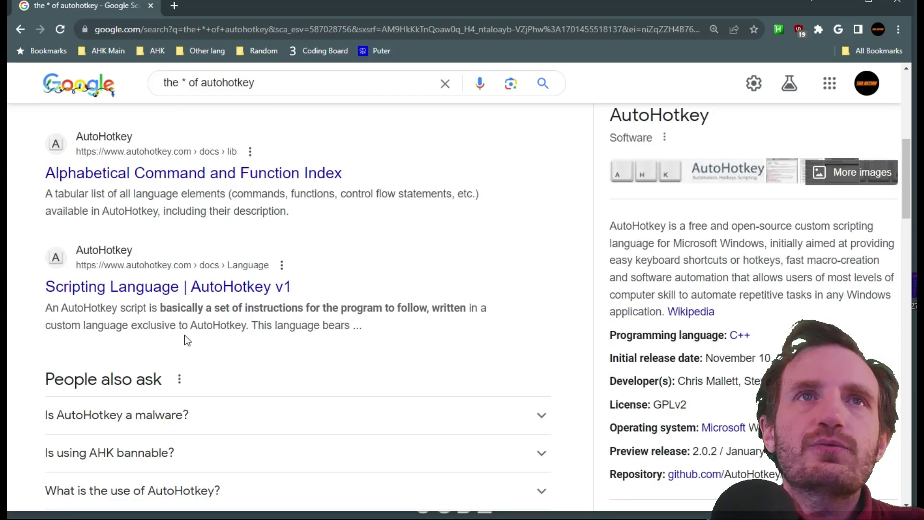
scroll(183, 335, up, 8)
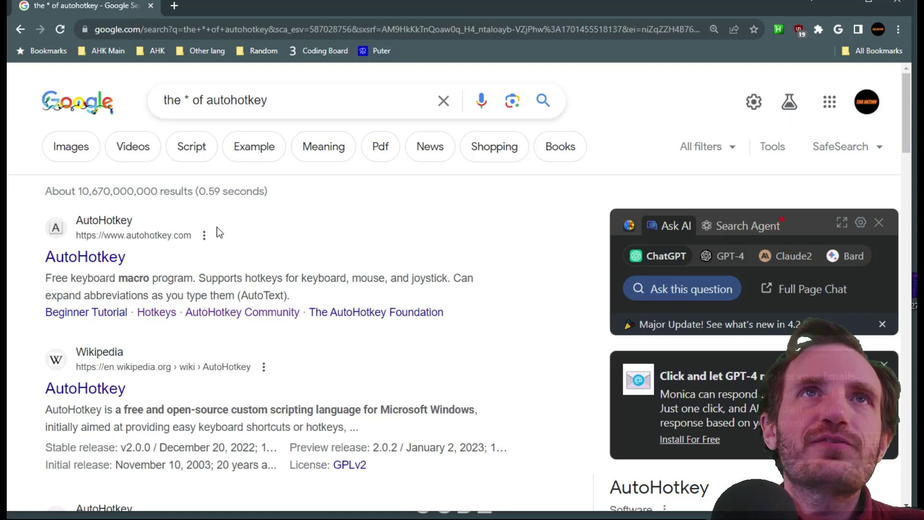
- Swap autohotkey for money to search the * of money, topped by The Psychology of Money
drag(184, 100, 189, 98)
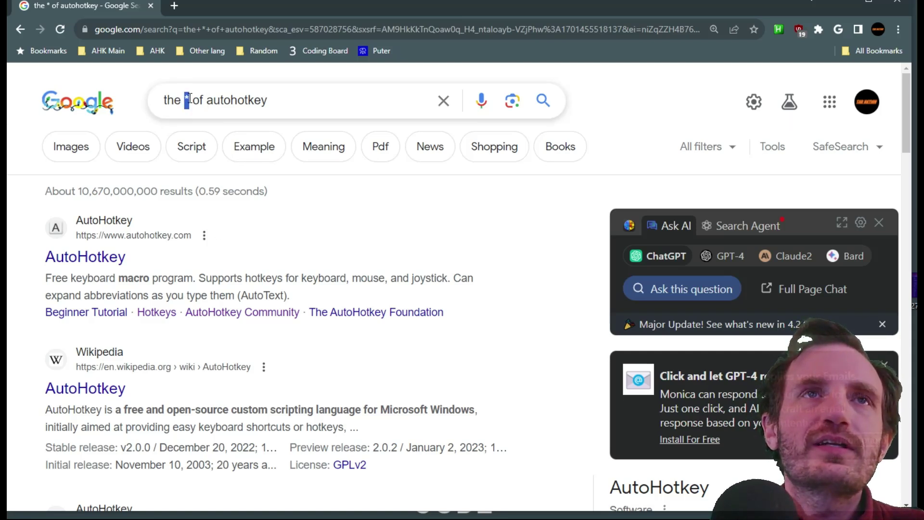
click(180, 202)
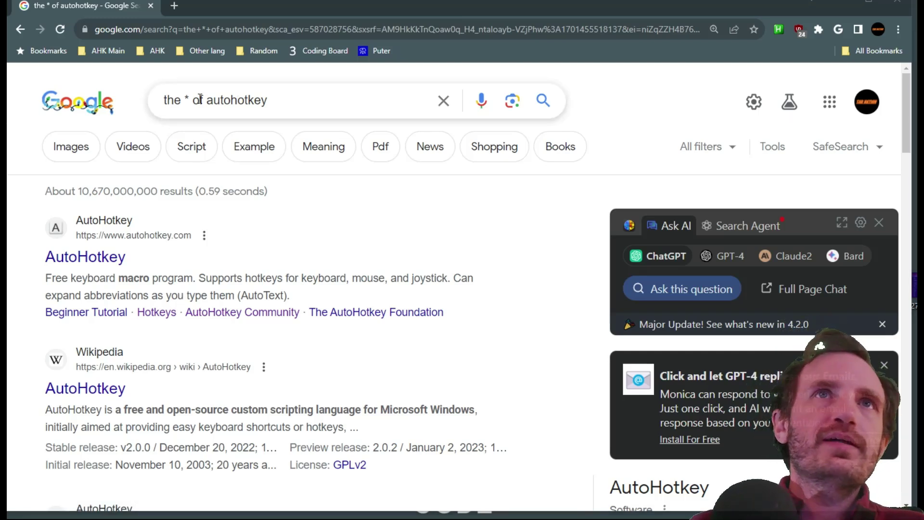
double_click(239, 100)
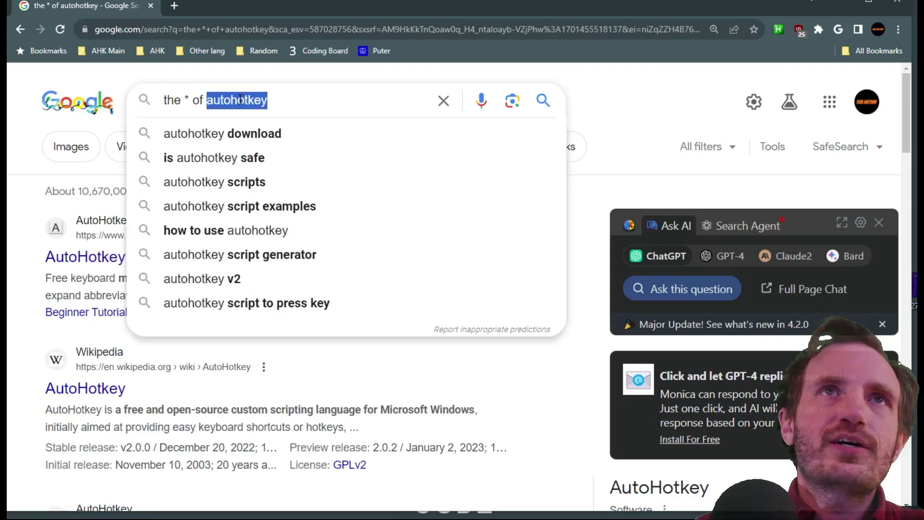
text(money)
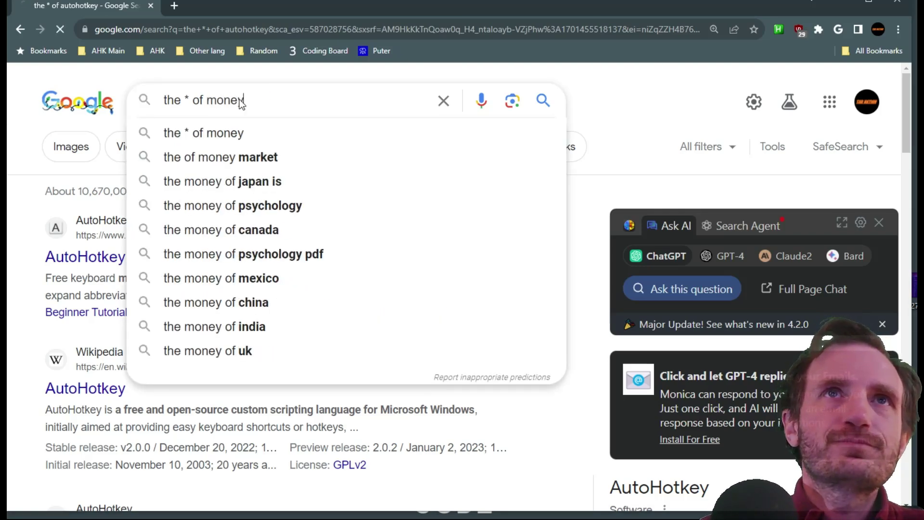
key(Return)
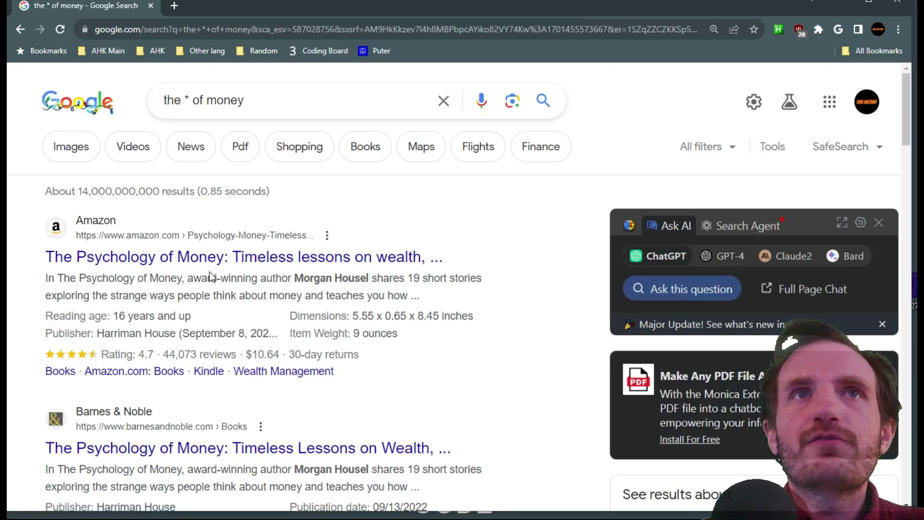
scroll(209, 272, down, 3)
scroll(294, 386, down, 5)
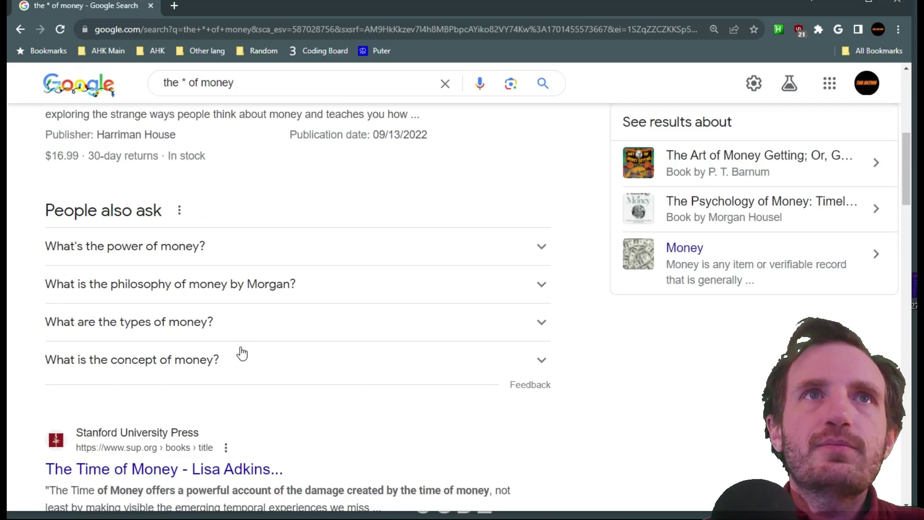
scroll(269, 385, up, 8)
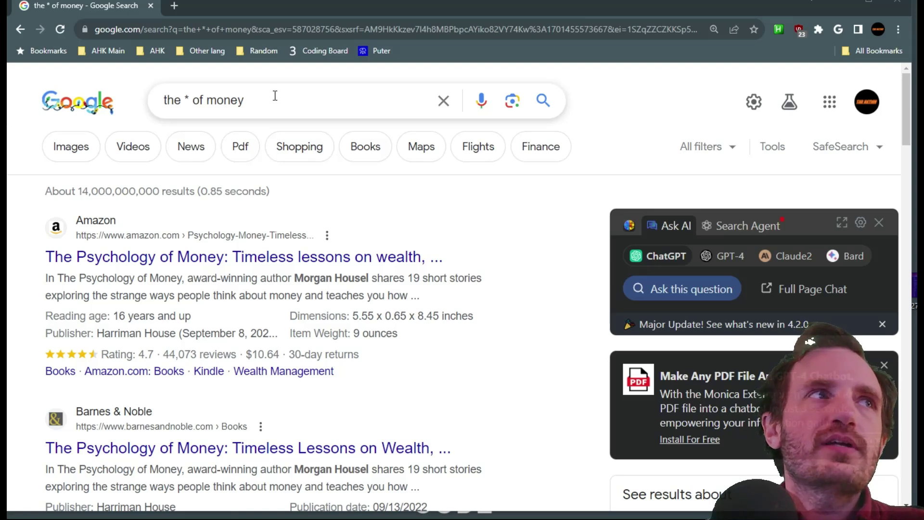
- Clear the old query and search autohotkey and python
drag(299, 99, 56, 74)
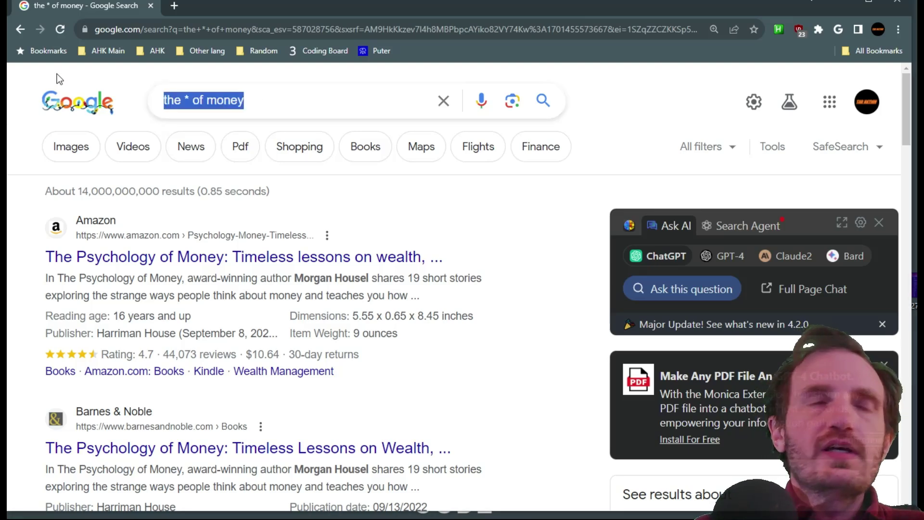
key(BackSpace)
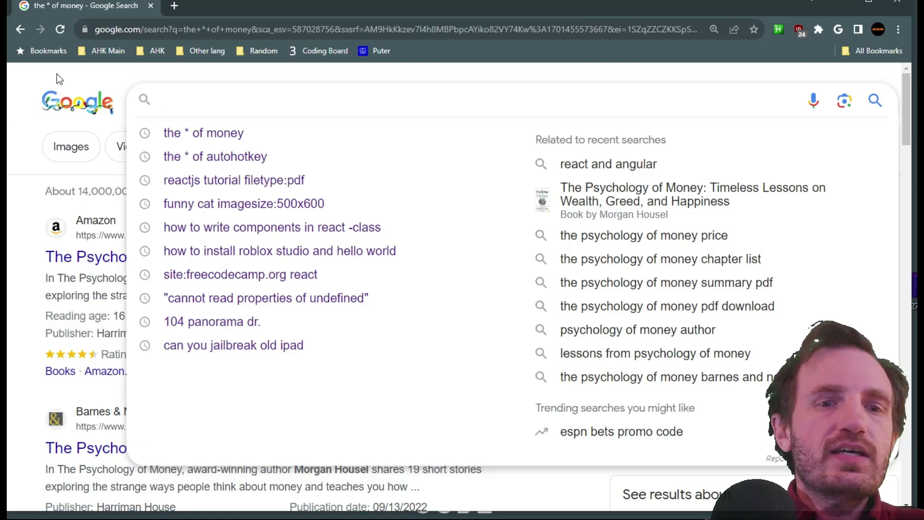
text(auto)
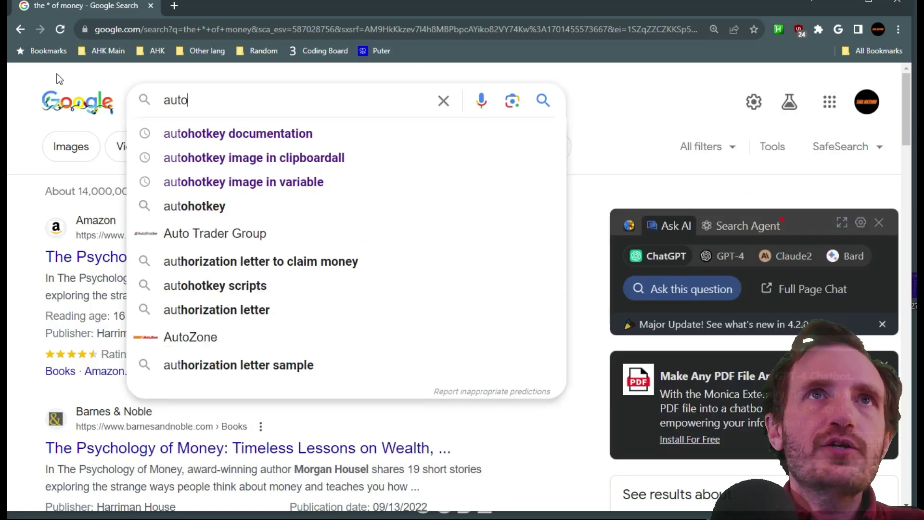
text(hotkey )
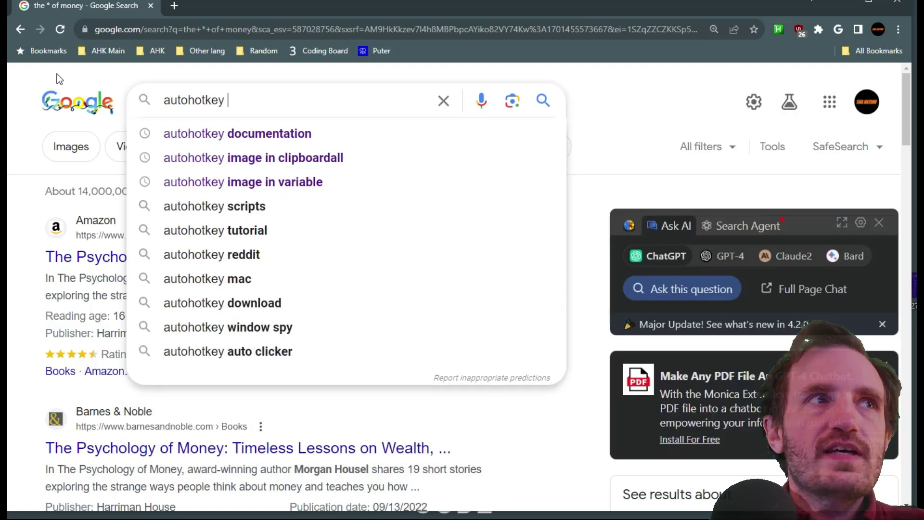
text(and )
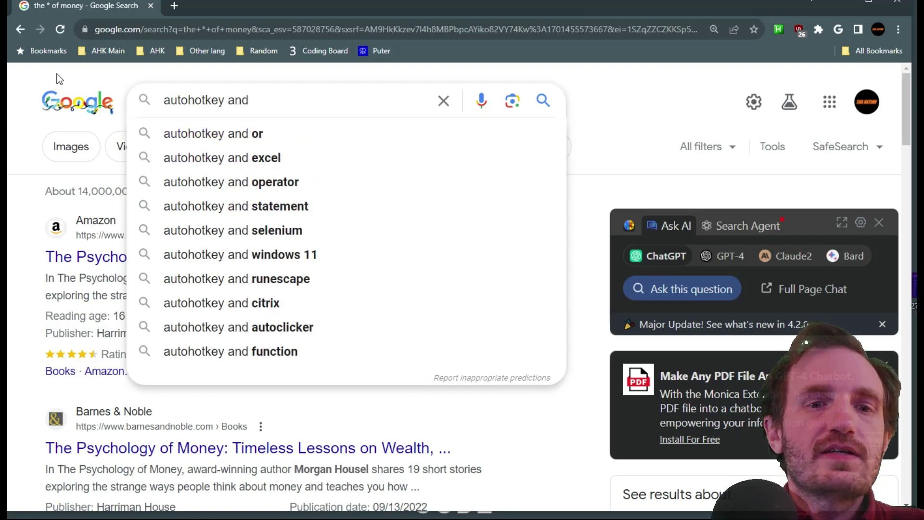
text(python)
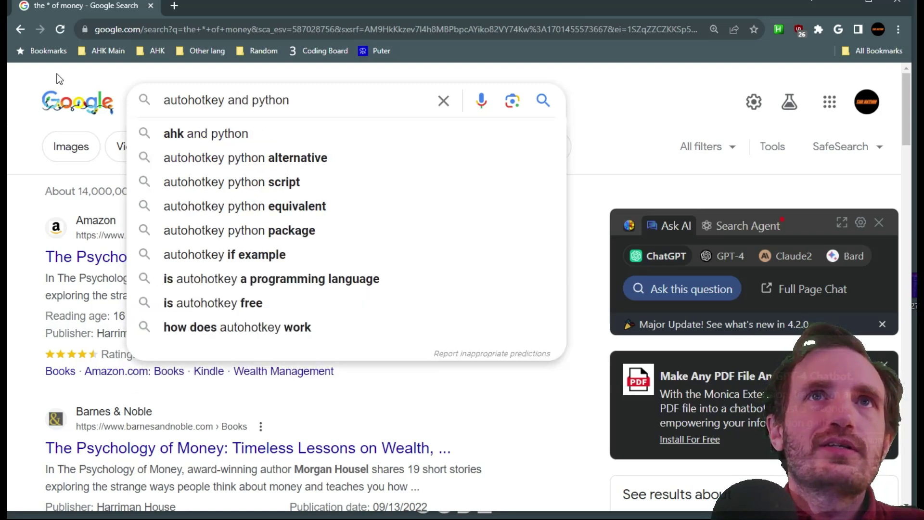
key(Return)
scroll(116, 175, down, 5)
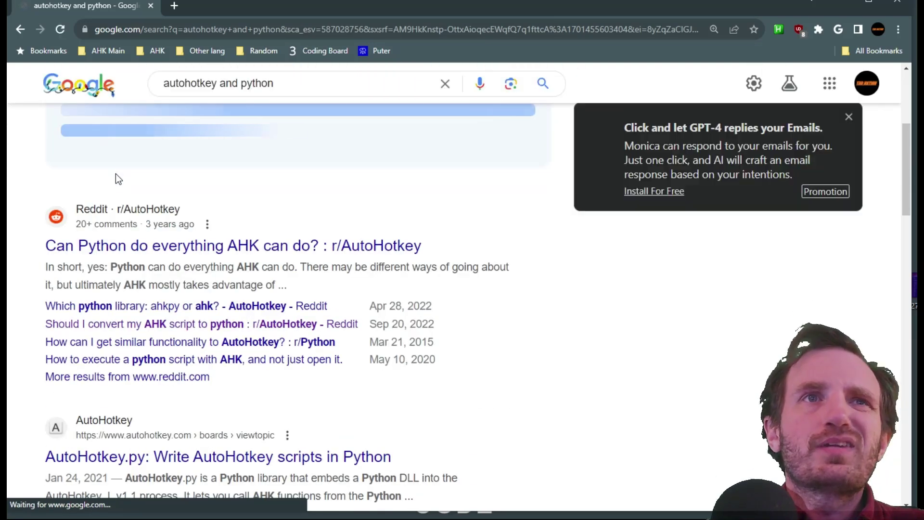
scroll(101, 201, down, 3)
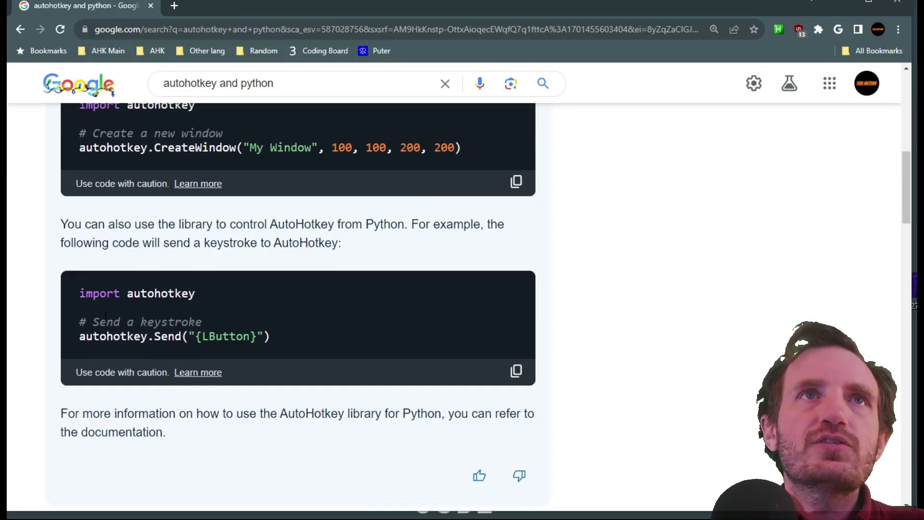
scroll(106, 316, down, 4)
scroll(238, 346, down, 5)
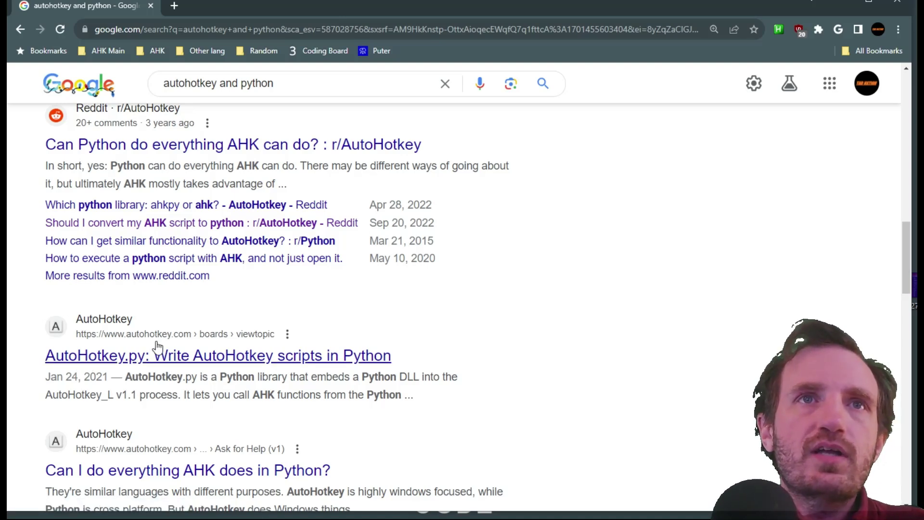
scroll(158, 345, down, 2)
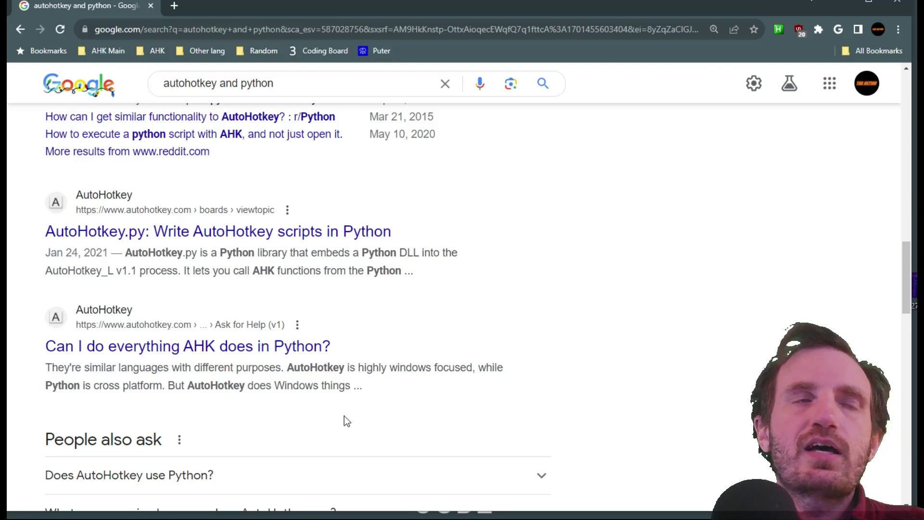
scroll(344, 411, up, 12)
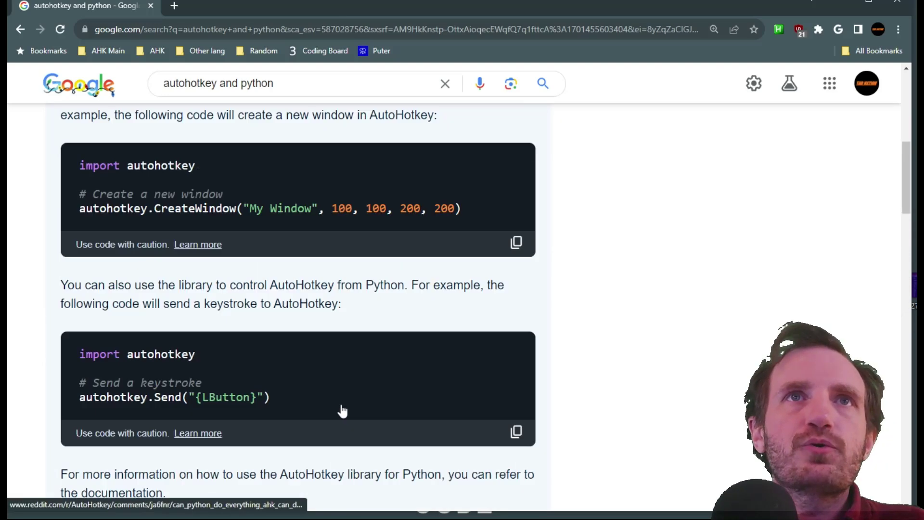
scroll(340, 399, up, 5)
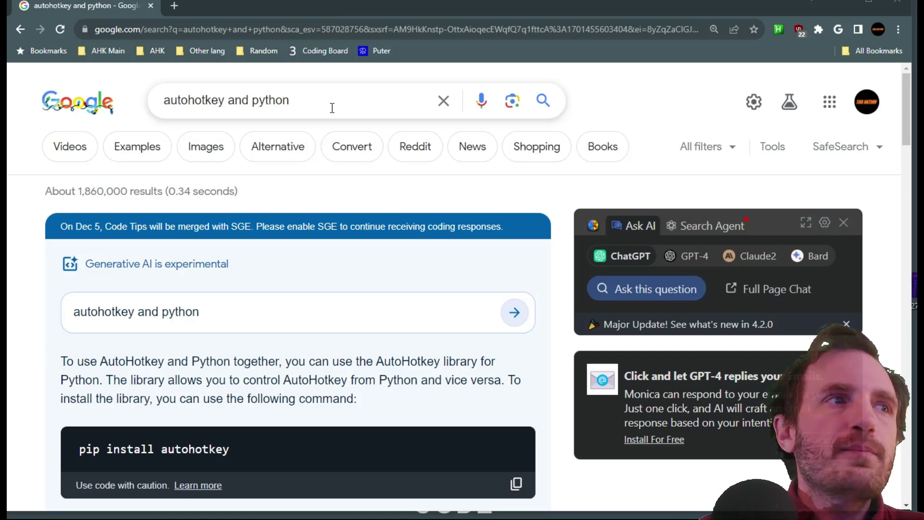
- Replace 'and python' with after:2022 to search autohotkey after:2022, about 153,000 results
drag(332, 108, 68, 104)
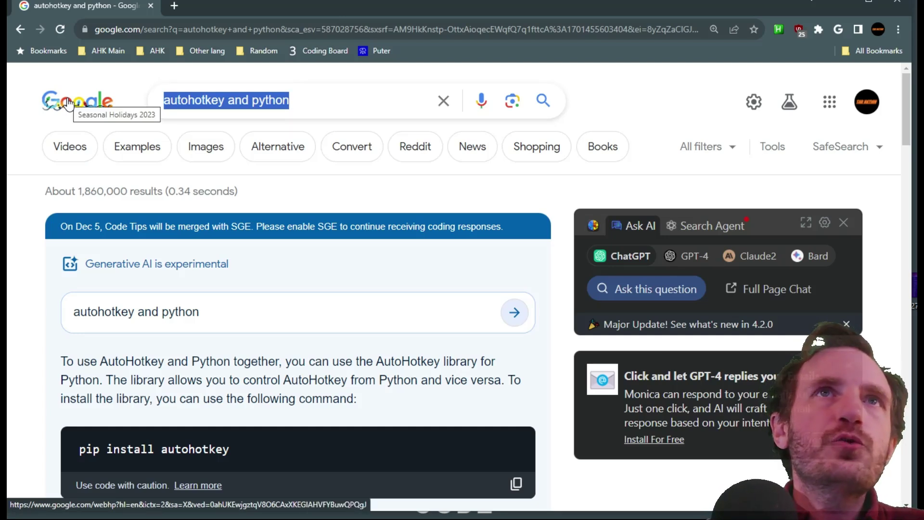
click(322, 101)
drag(228, 101, 326, 102)
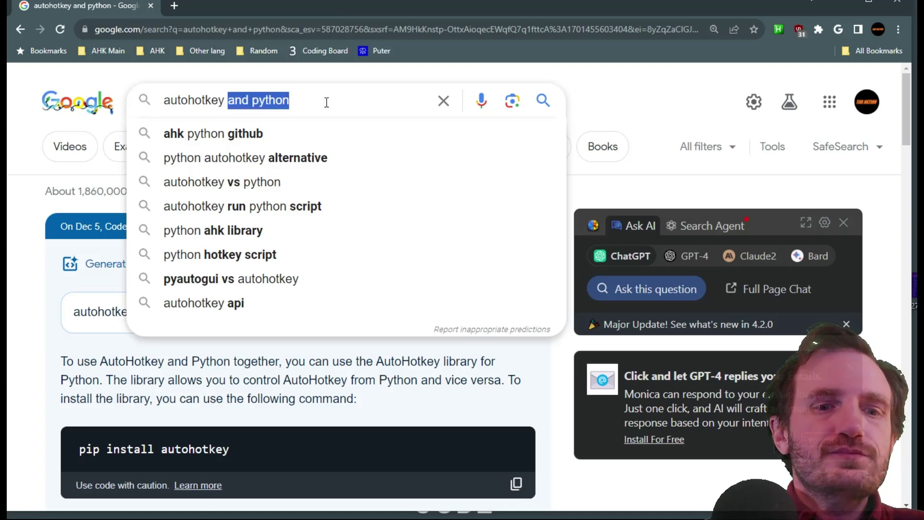
text(after)
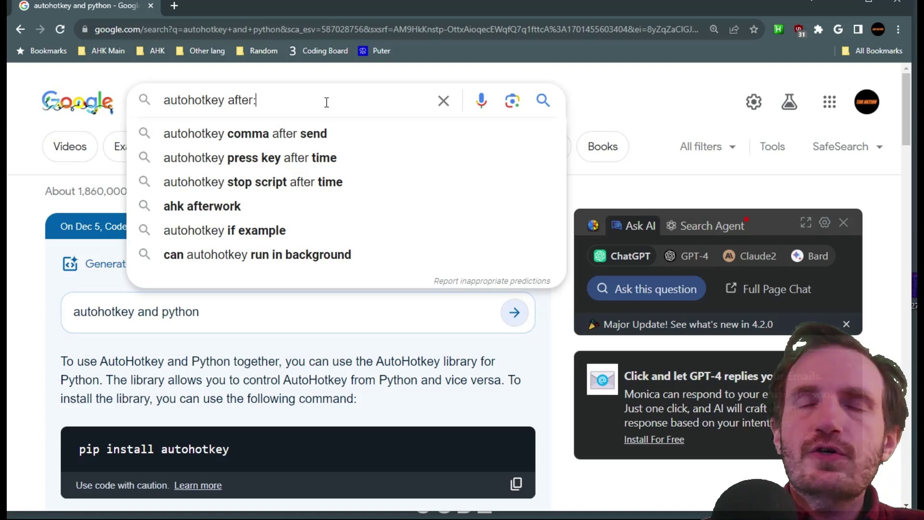
text(:2021)
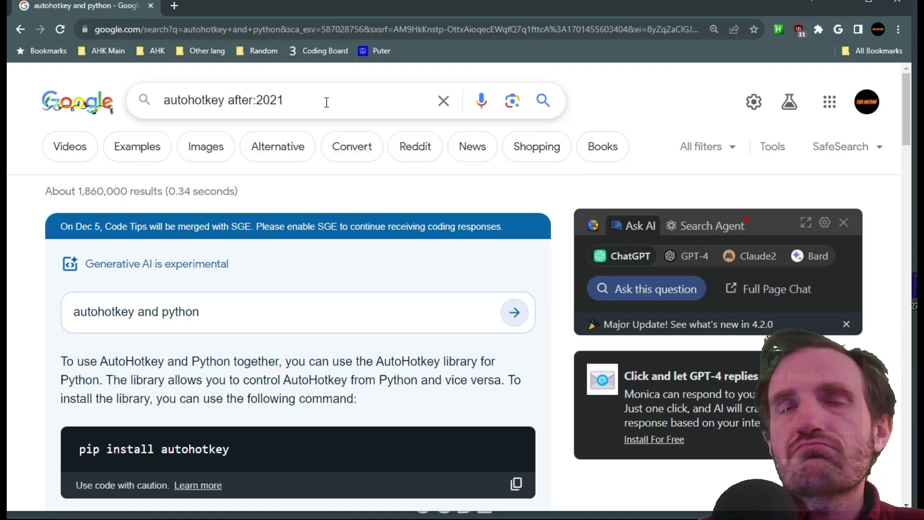
key(BackSpace)
text(2)
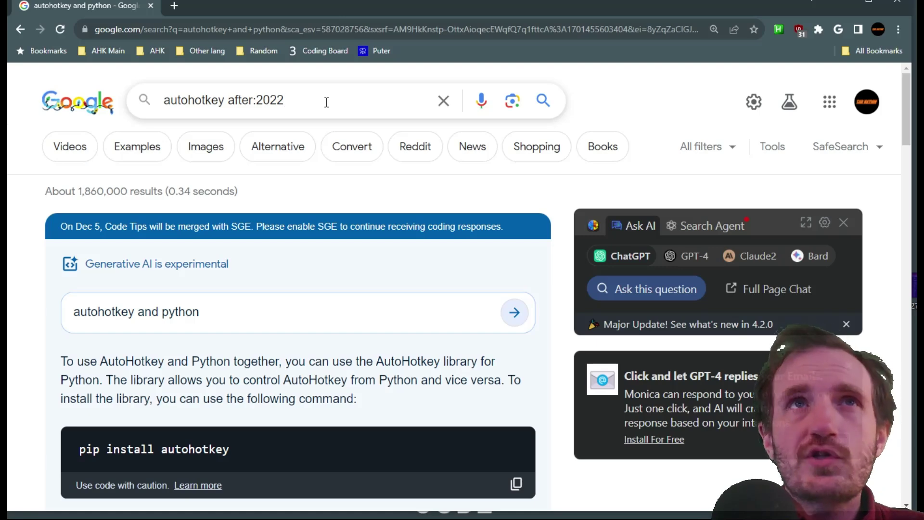
key(Return)
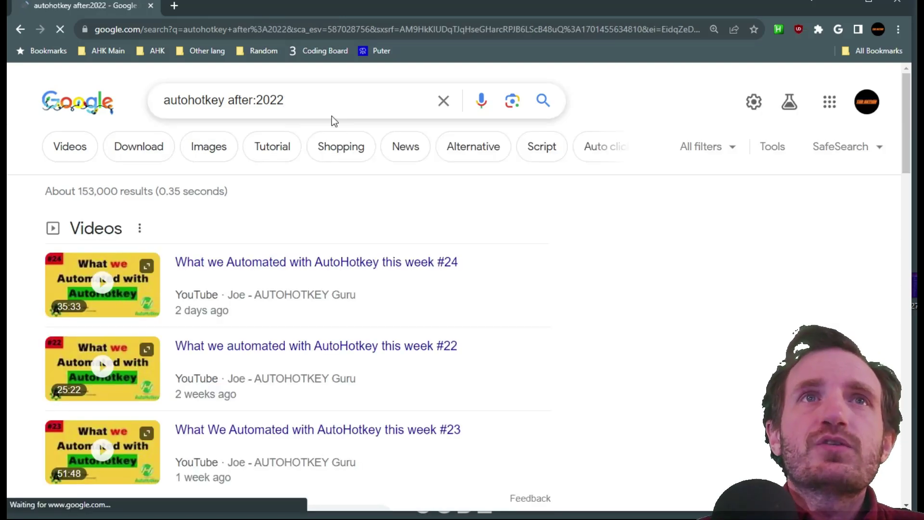
scroll(328, 123, down, 2)
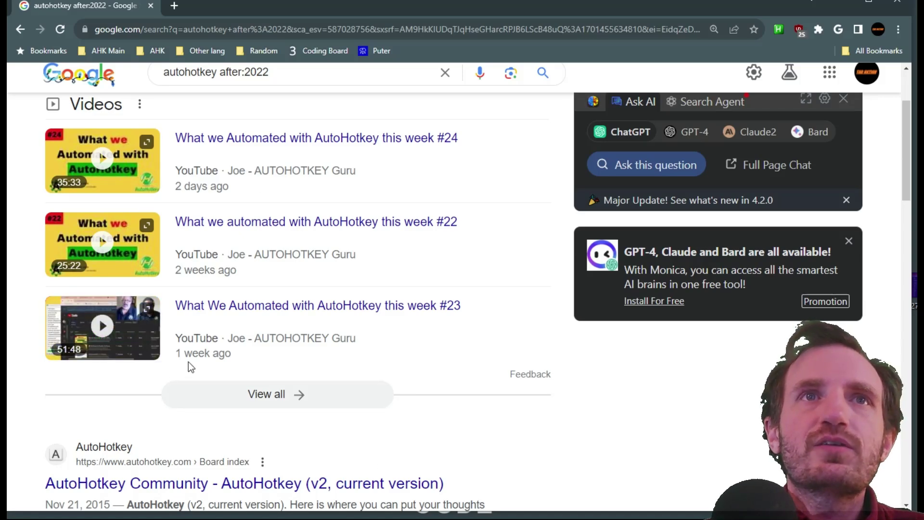
scroll(251, 433, down, 6)
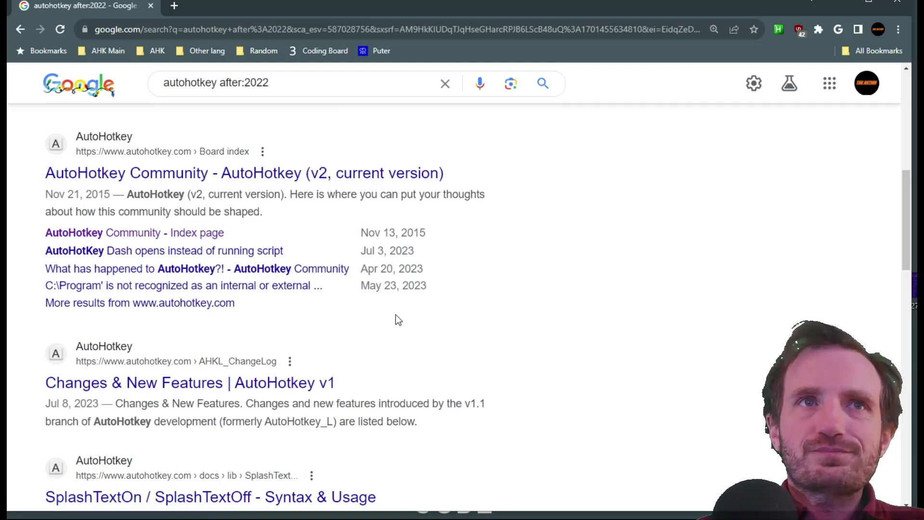
scroll(396, 315, down, 2)
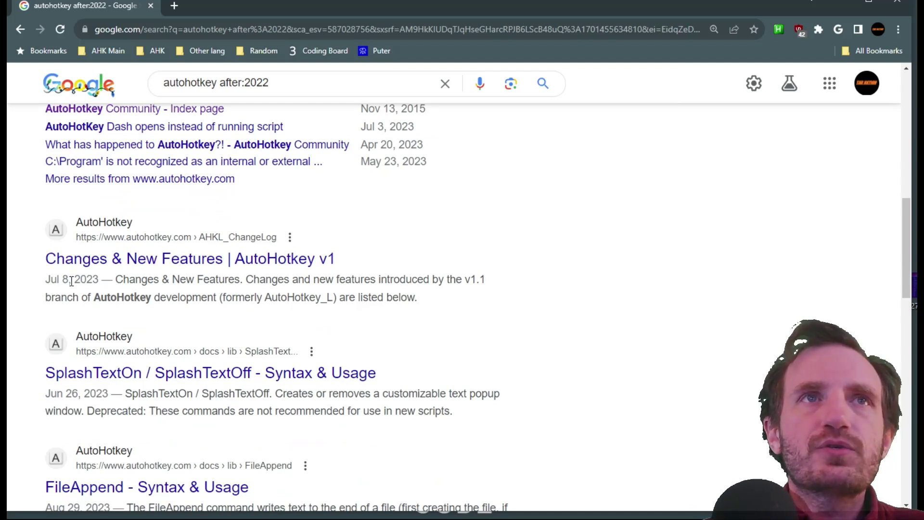
scroll(138, 400, down, 3)
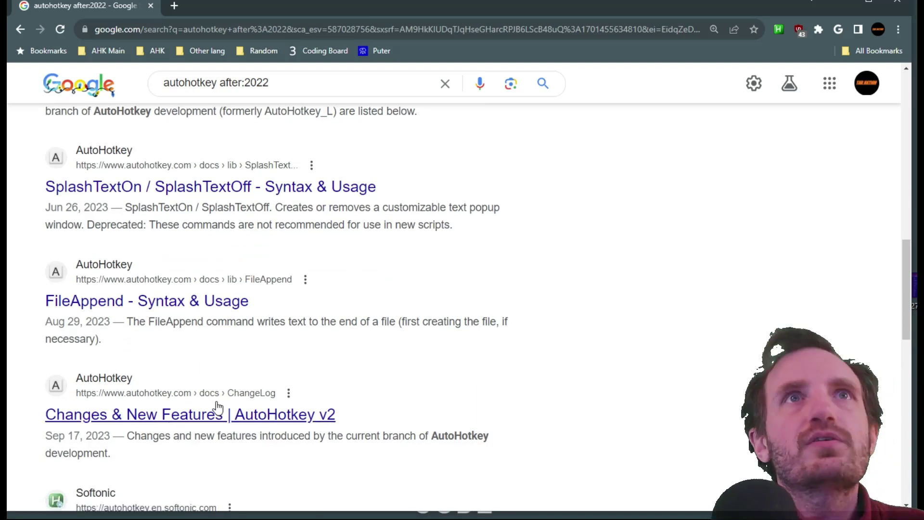
scroll(219, 411, up, 1)
scroll(529, 419, up, 3)
scroll(240, 336, up, 2)
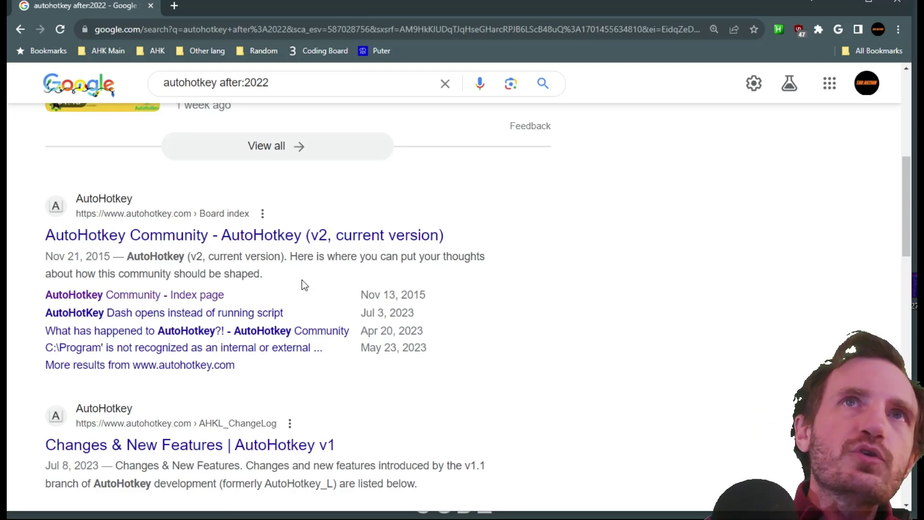
scroll(302, 279, up, 8)
- Drop after:2022 and search related:autohotkey, about 4,180,000 results
triple_click(238, 94)
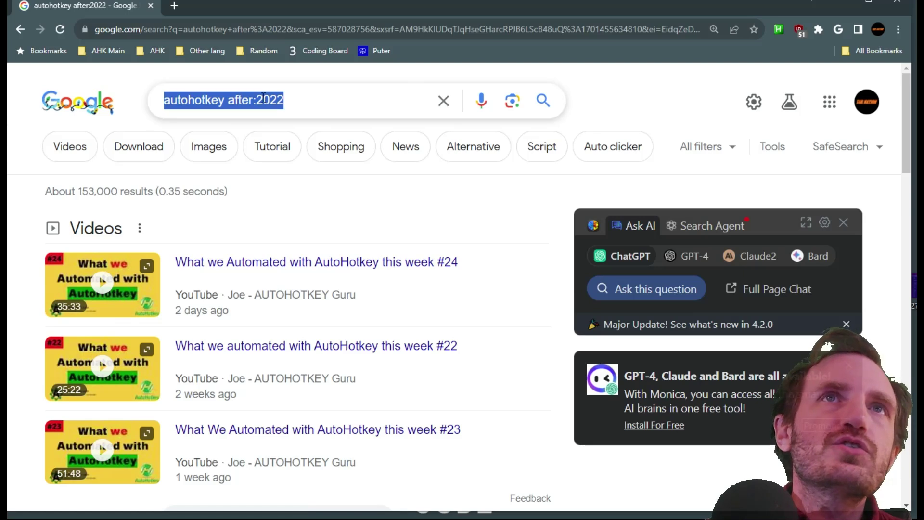
click(262, 97)
drag(227, 100, 359, 111)
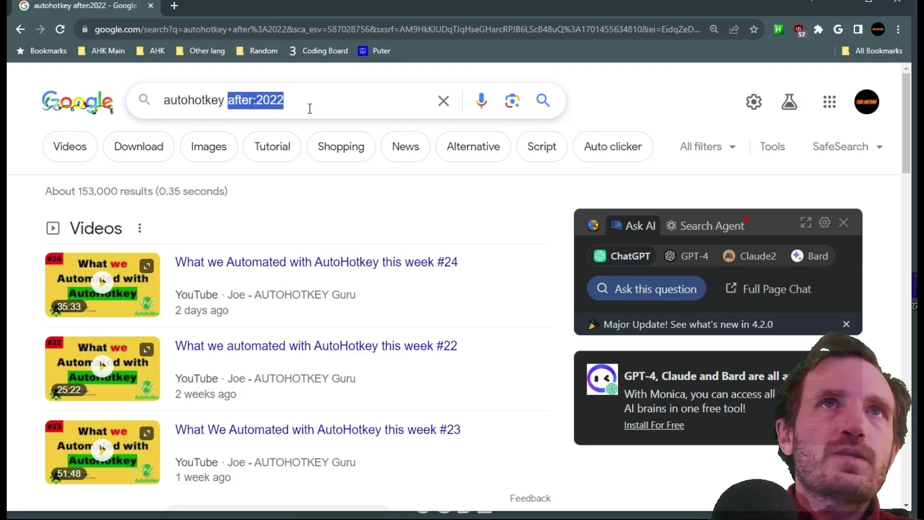
key(BackSpace)
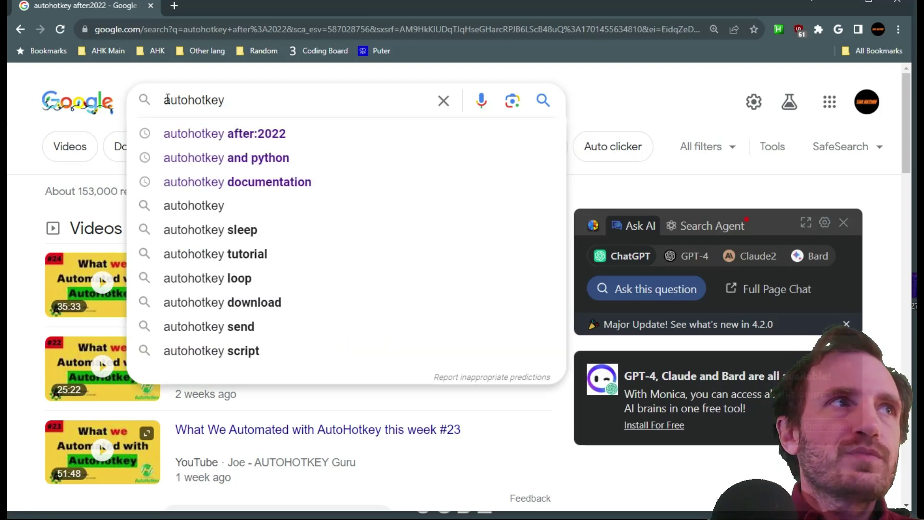
text(related)
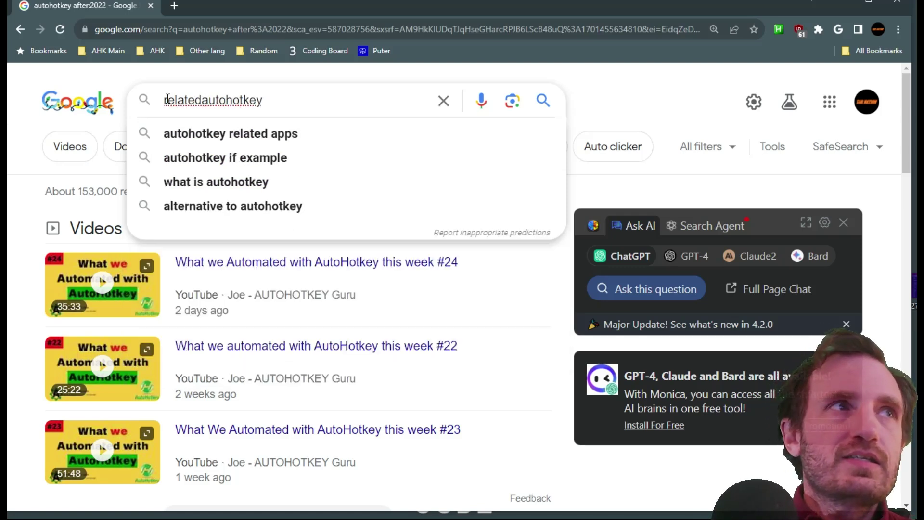
text(:)
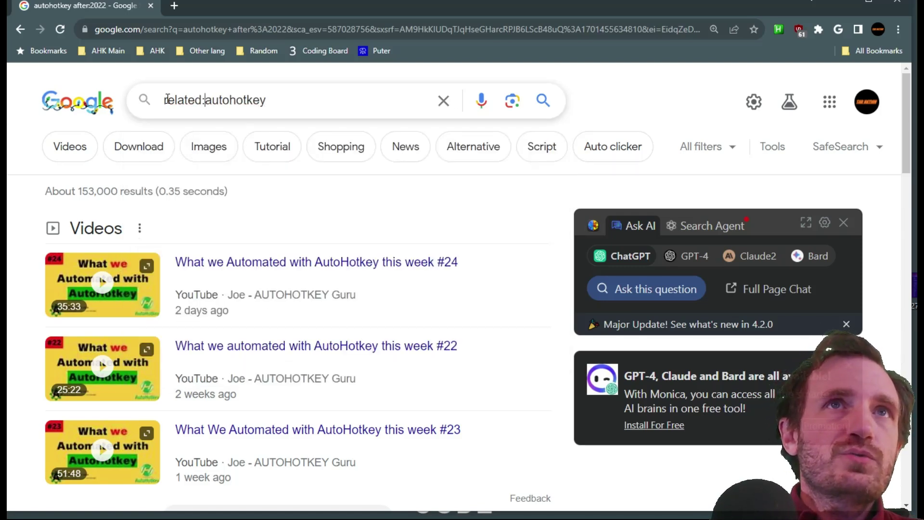
key(Return)
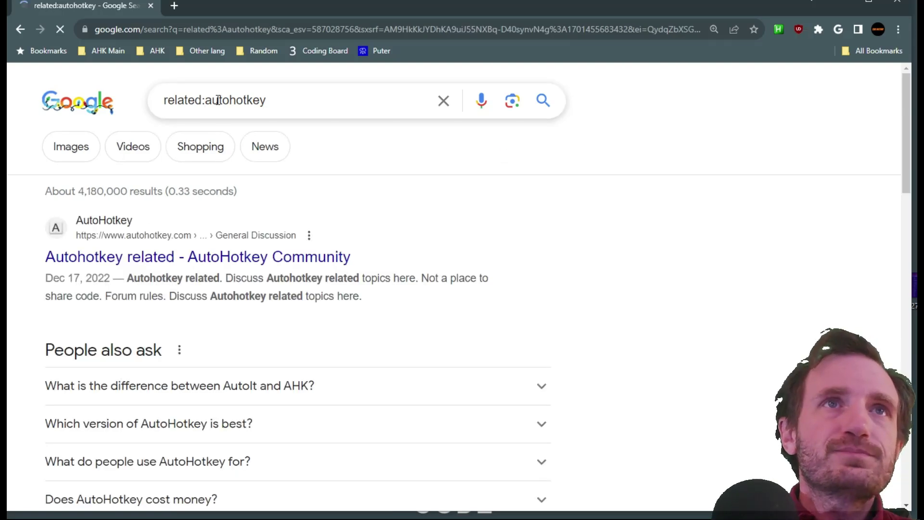
scroll(251, 312, down, 6)
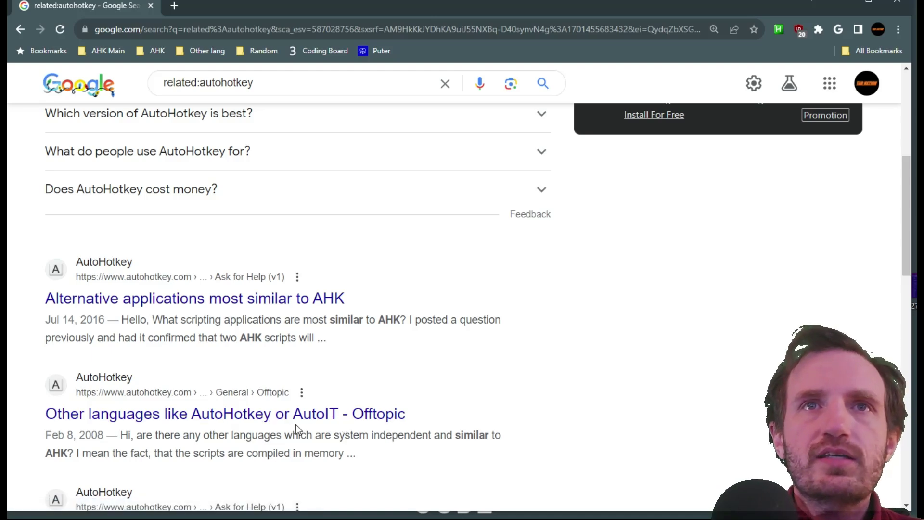
scroll(299, 426, down, 4)
scroll(308, 399, up, 10)
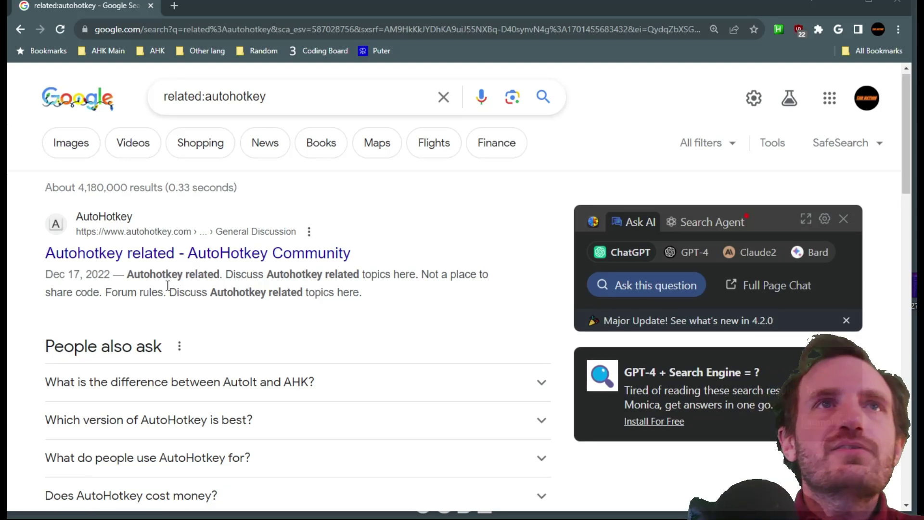
scroll(154, 324, down, 8)
scroll(152, 314, up, 8)
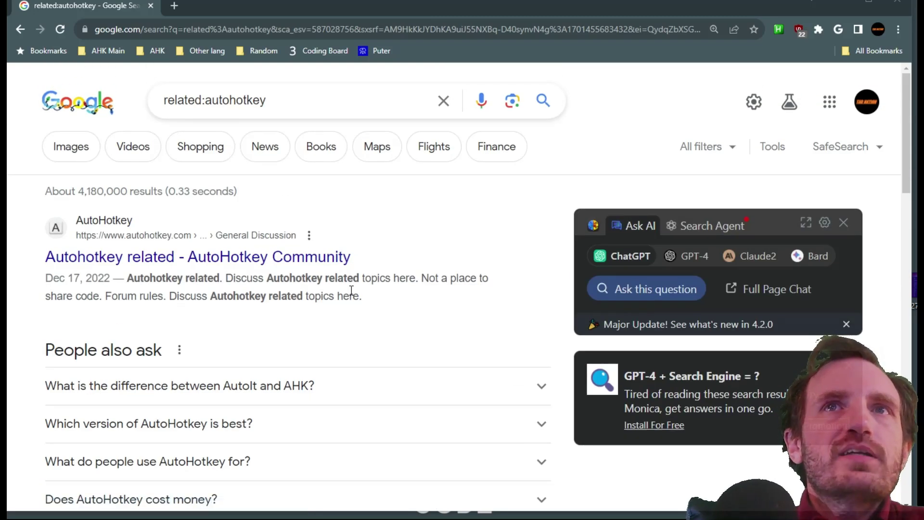